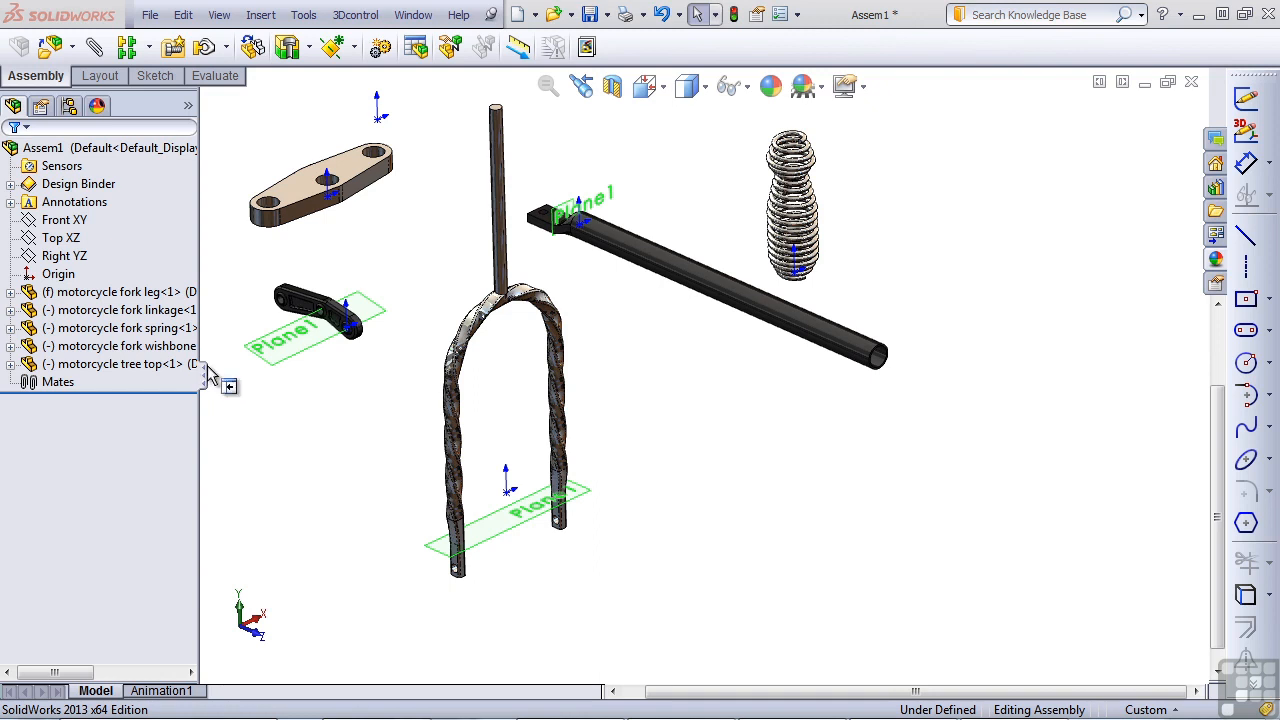
Float the fixed motorcycle fork leg and move it down, clear of the other parts
{"action": "left_click_drag", "start_coordinate": [207, 368], "coordinate": [292, 383]}
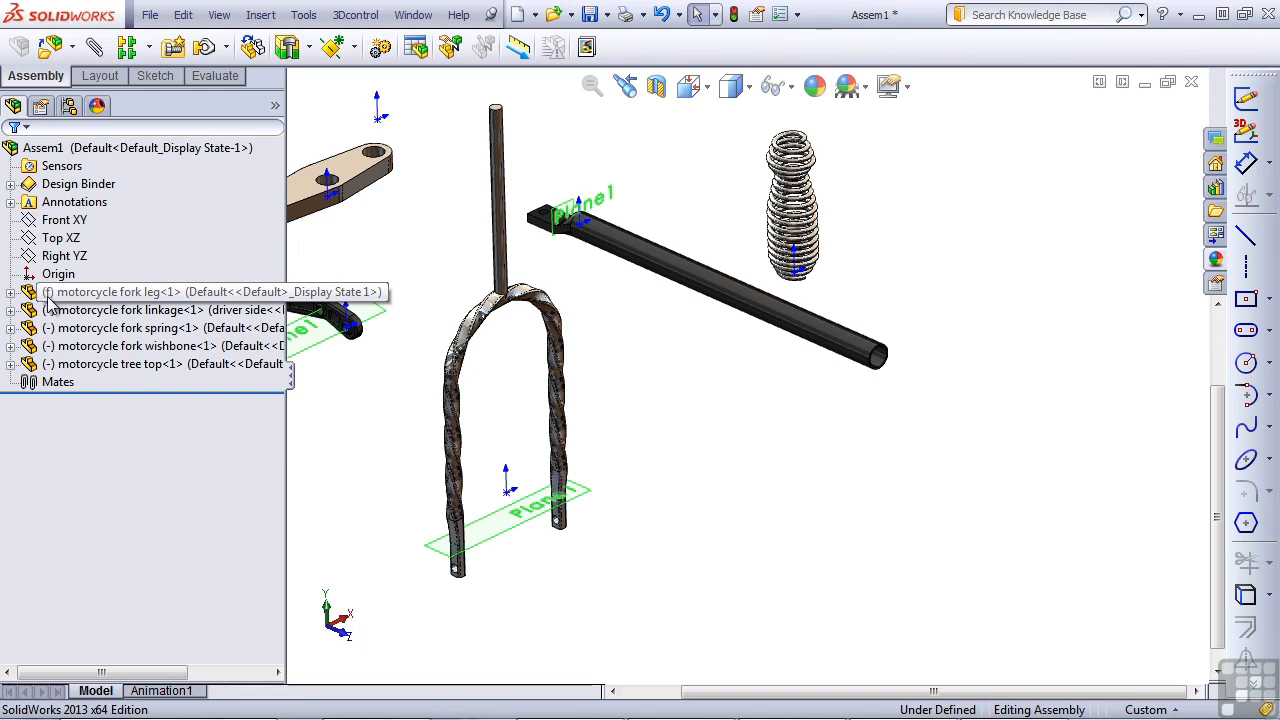
{"action": "left_click", "coordinate": [49, 297]}
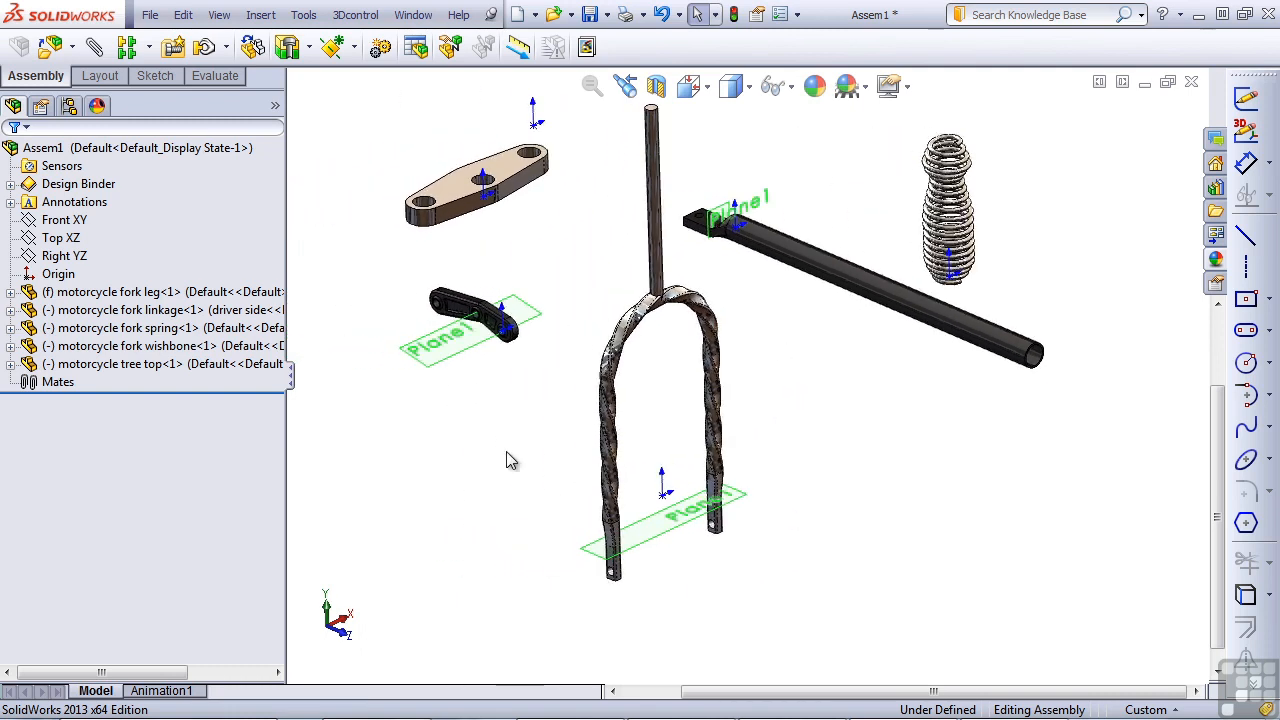
{"action": "left_click", "coordinate": [512, 173]}
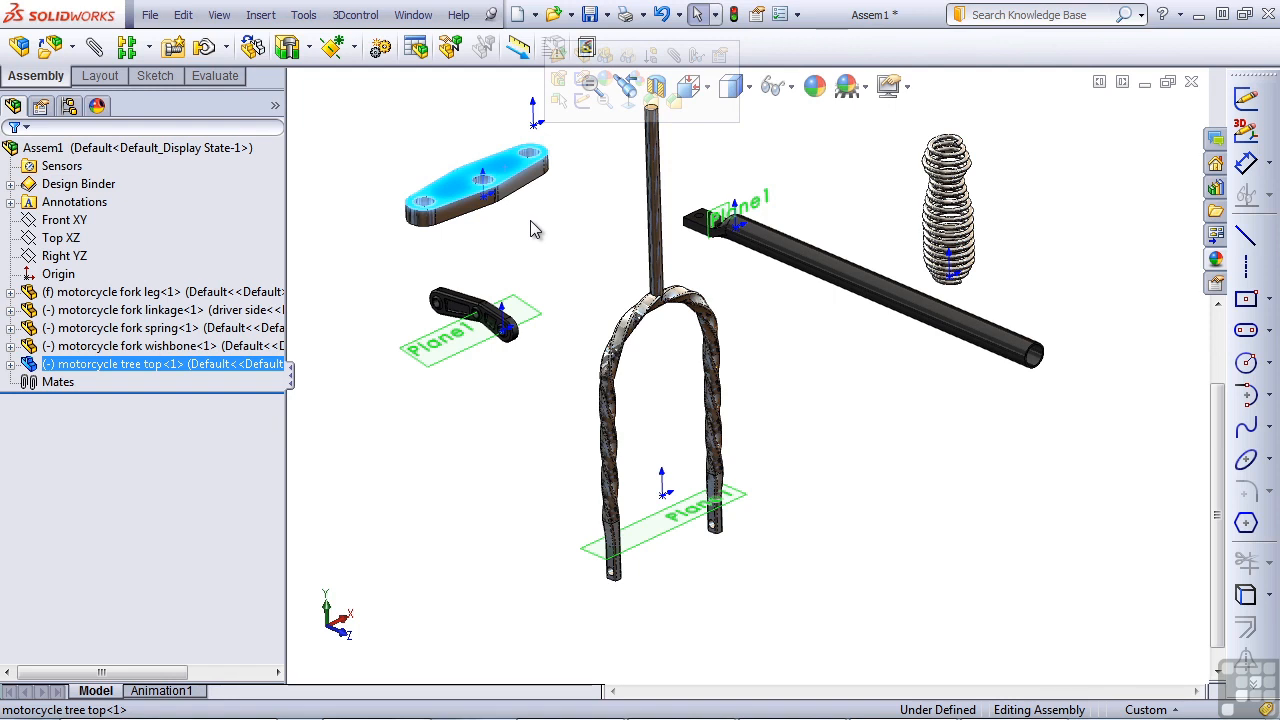
{"action": "right_click", "coordinate": [830, 277]}
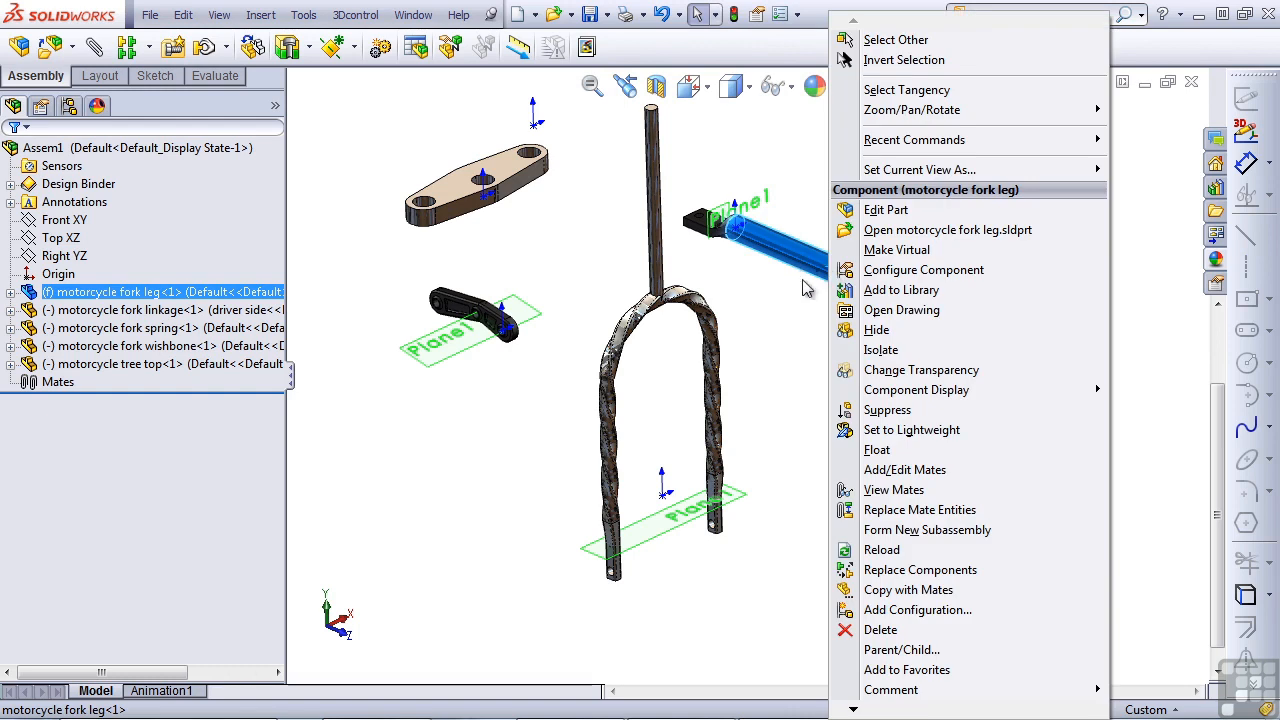
{"action": "left_click", "coordinate": [875, 455]}
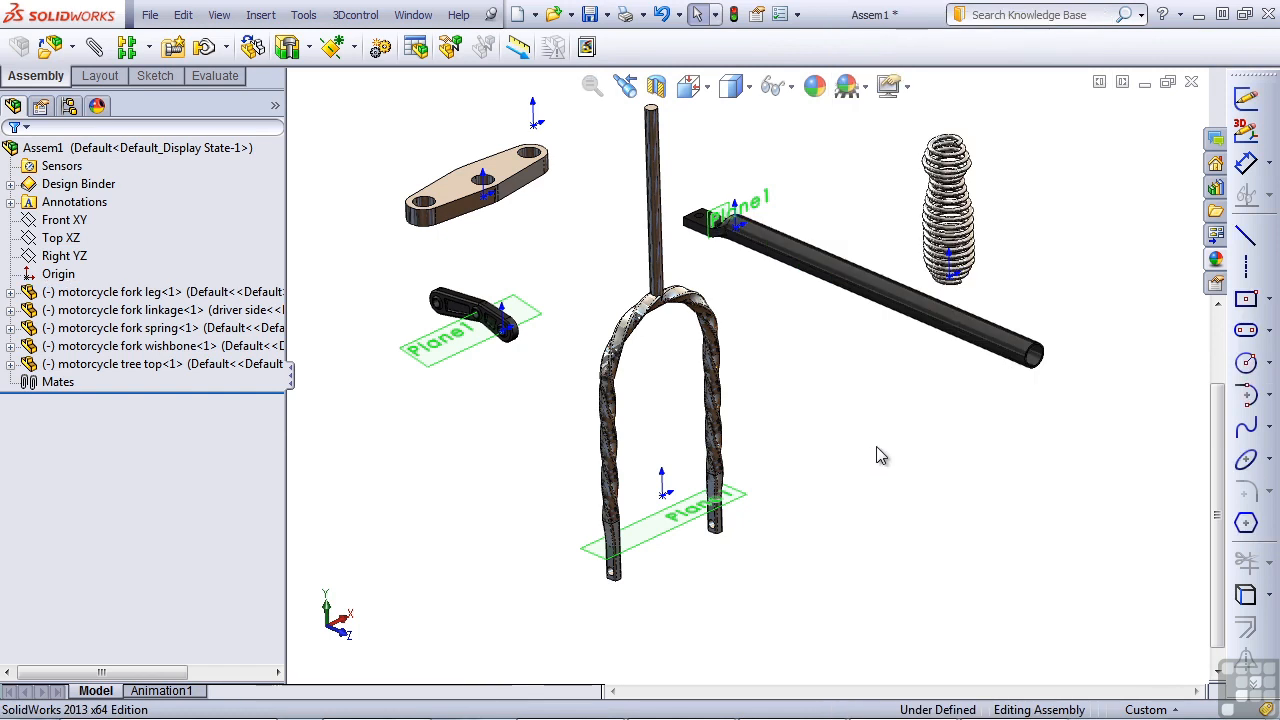
{"action": "left_click_drag", "start_coordinate": [843, 272], "coordinate": [923, 417]}
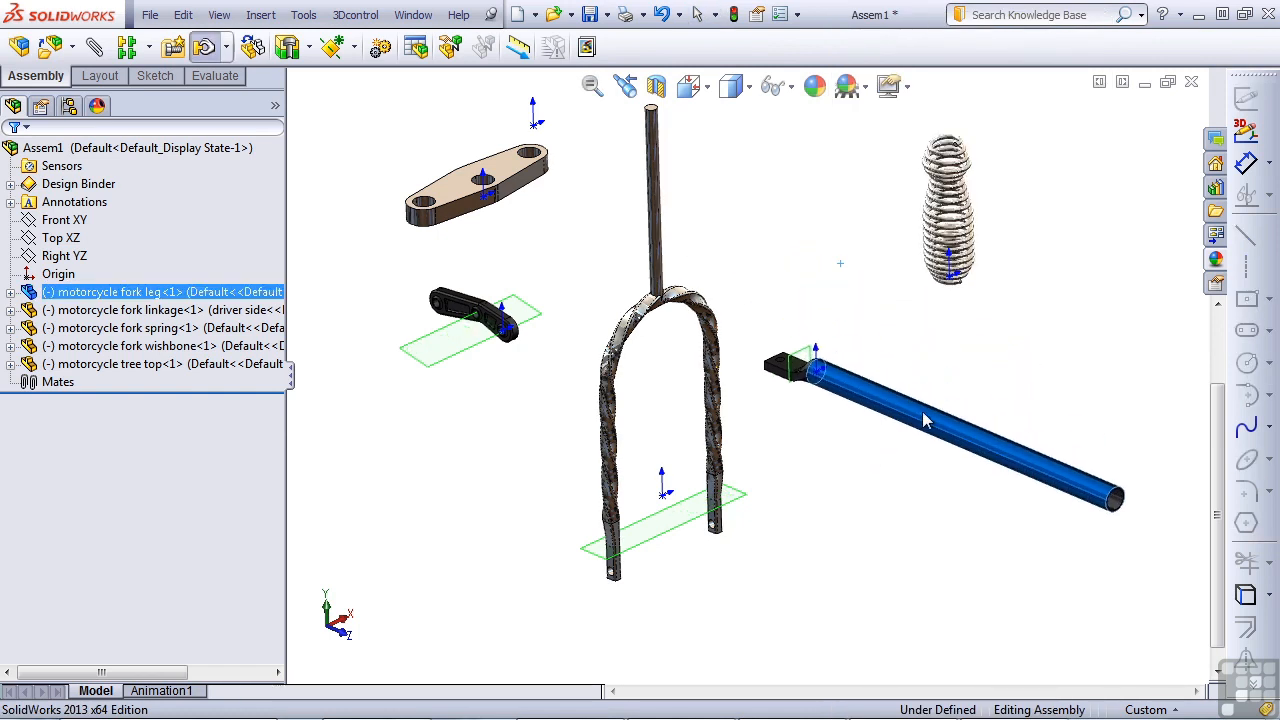
{"action": "left_click", "coordinate": [792, 436]}
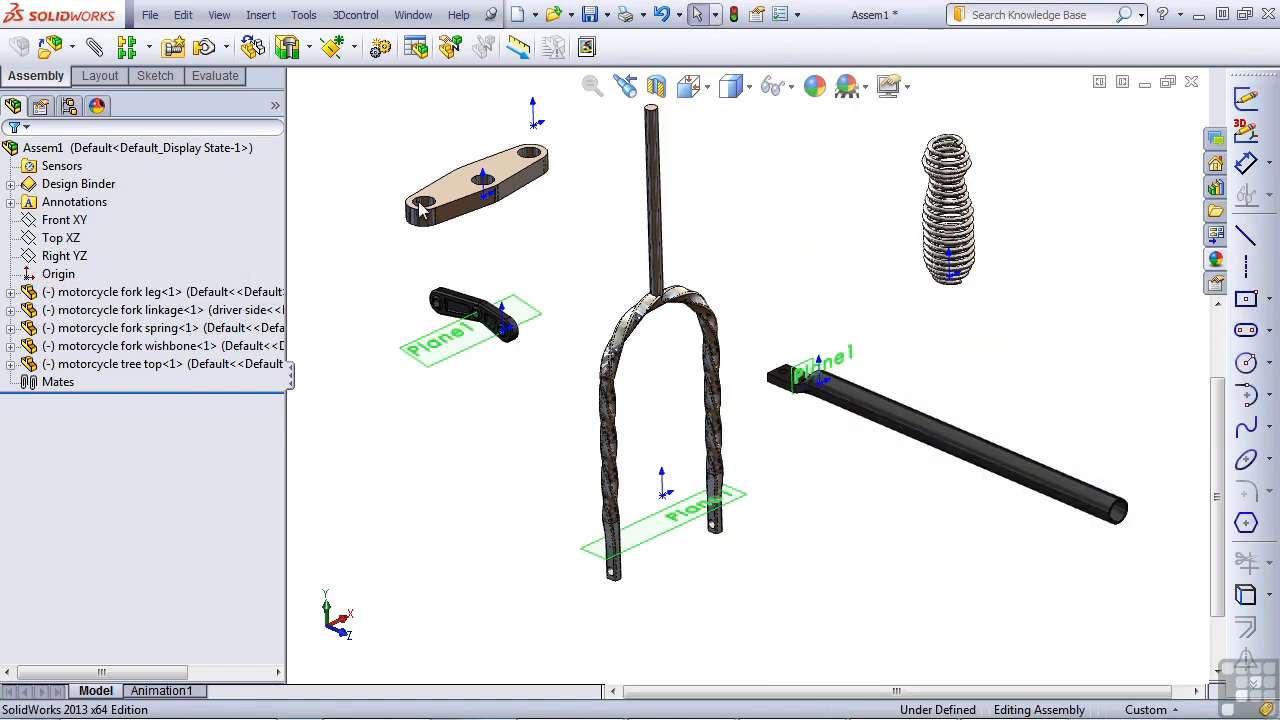
Mate the motorcycle tree top's origin coincident with the assembly origin, with Align axes enabled
{"action": "left_click", "coordinate": [460, 185]}
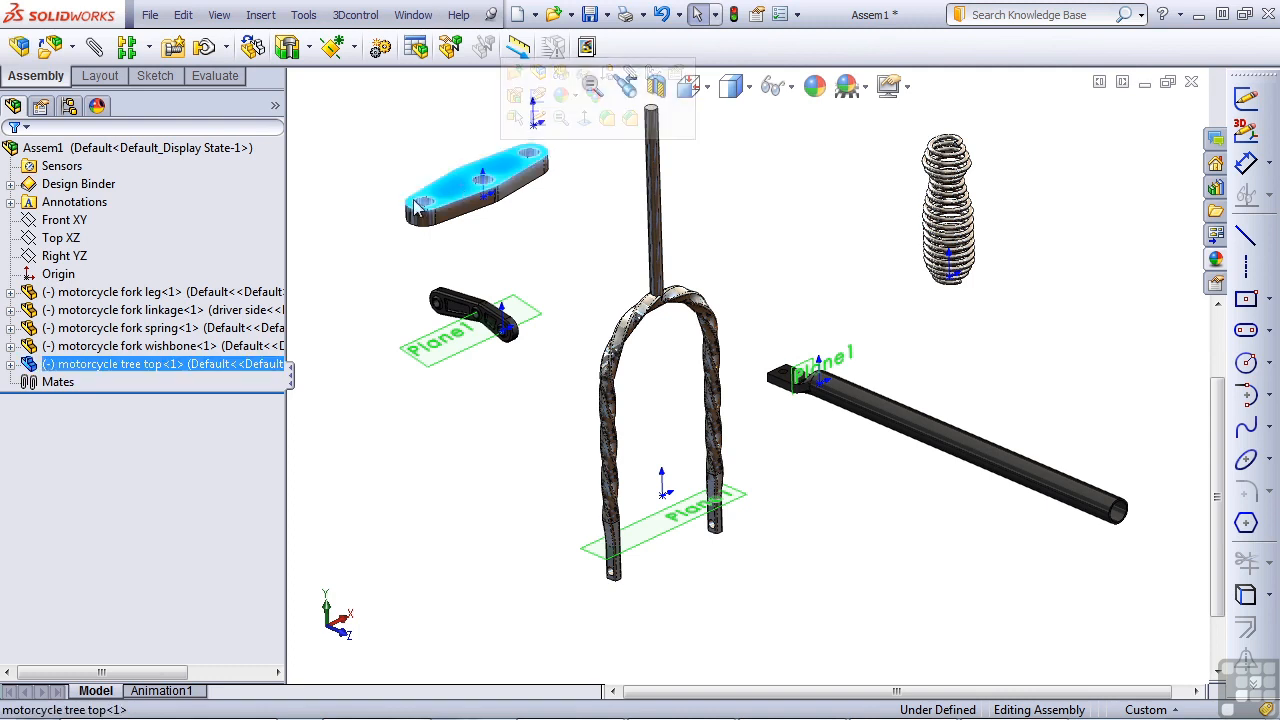
{"action": "left_click", "coordinate": [392, 242]}
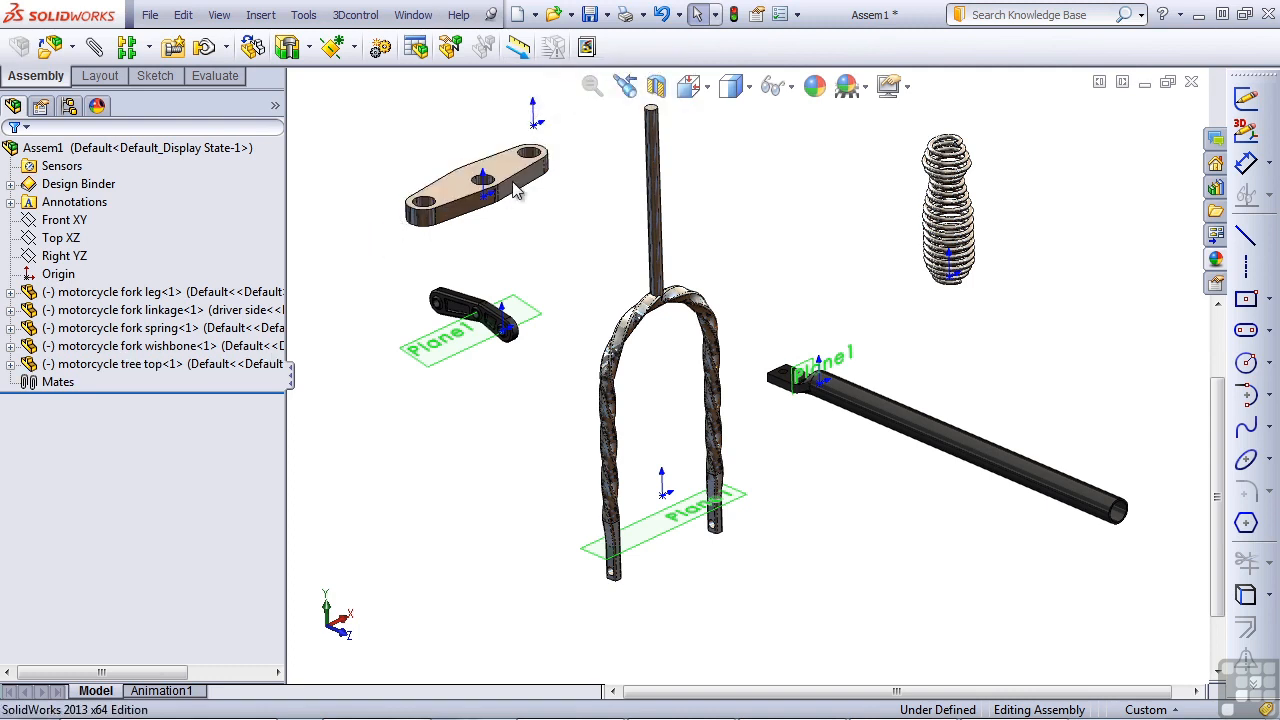
{"action": "left_click", "coordinate": [70, 276]}
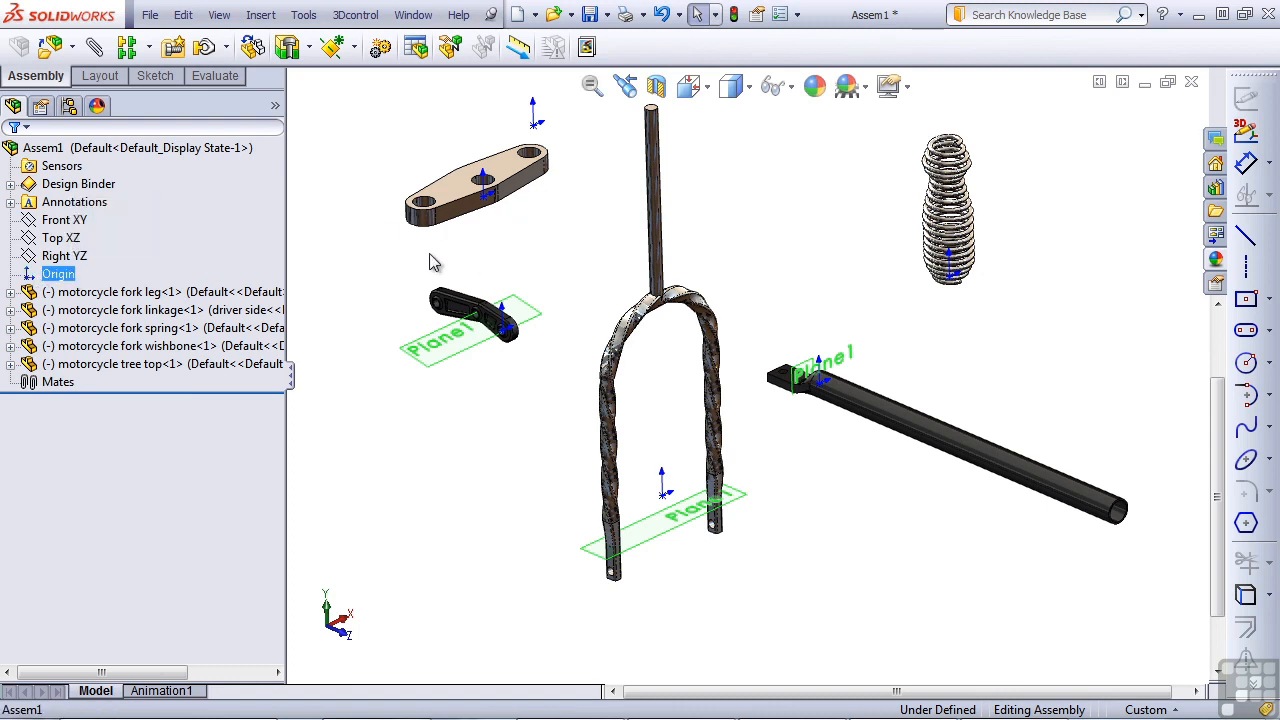
{"action": "left_click", "coordinate": [95, 50]}
{"action": "right_click", "coordinate": [120, 263]}
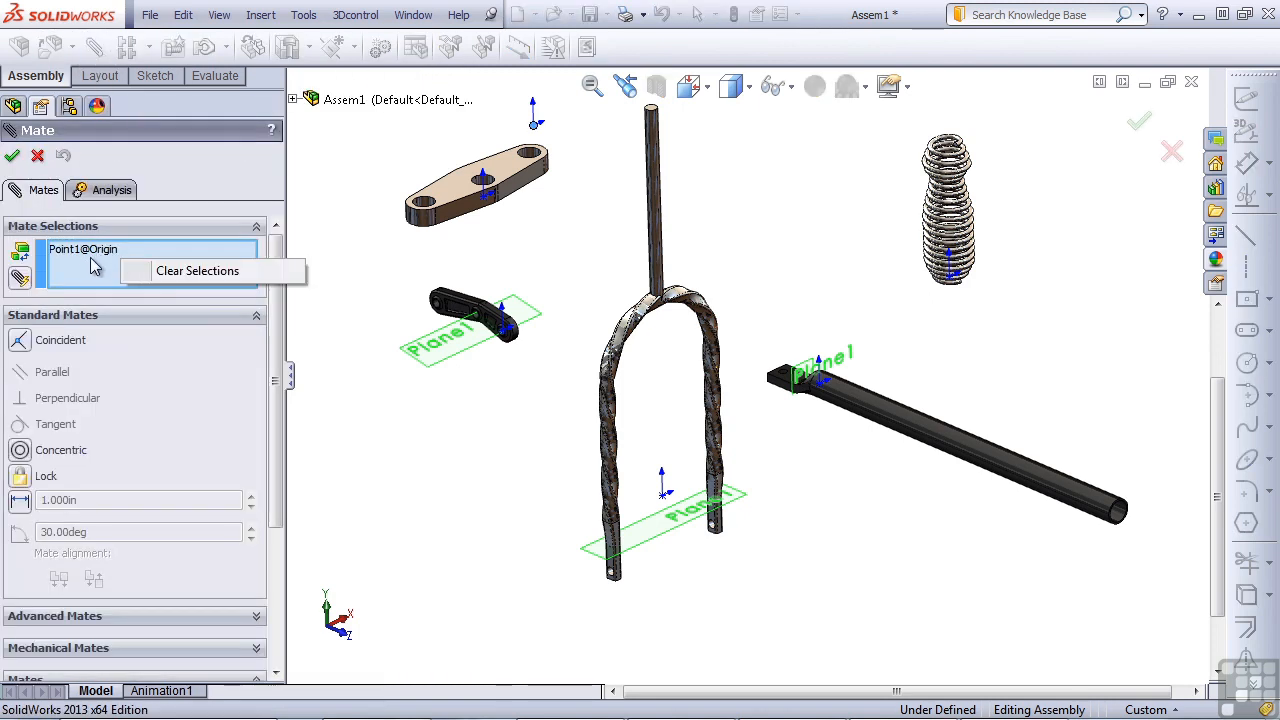
{"action": "left_click", "coordinate": [86, 259]}
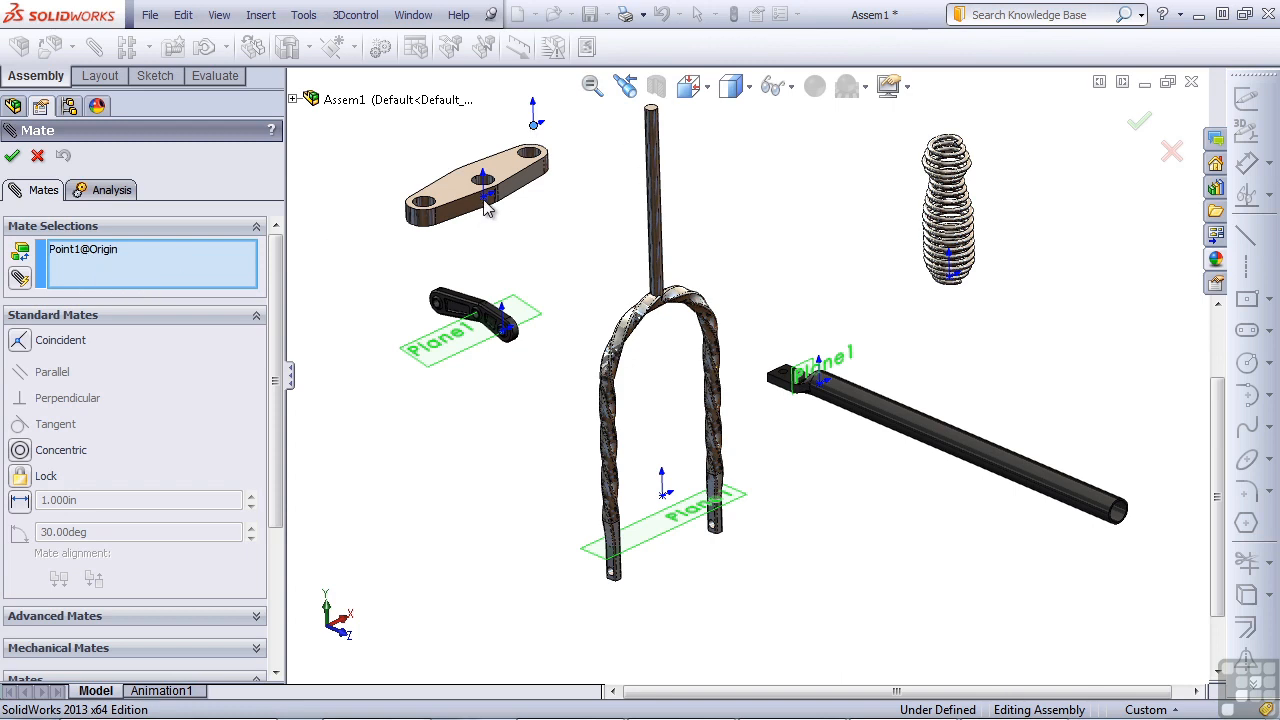
{"action": "left_click", "coordinate": [484, 197]}
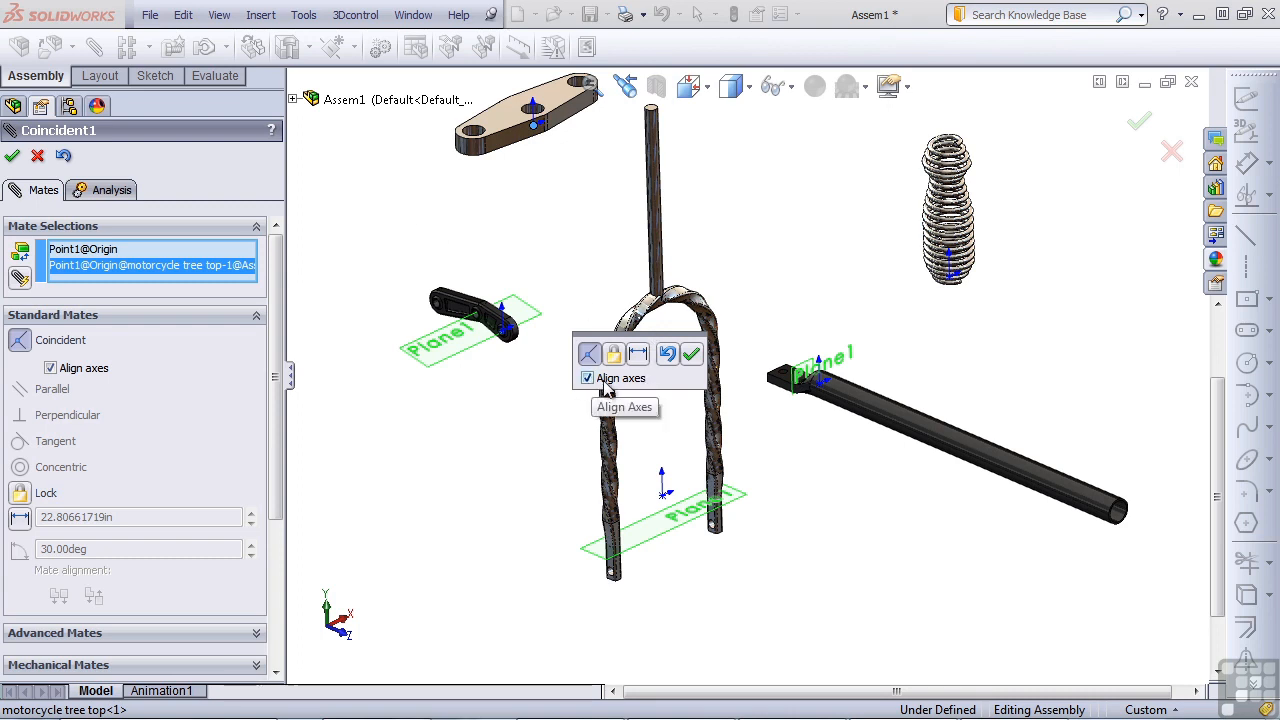
{"action": "left_click", "coordinate": [690, 360]}
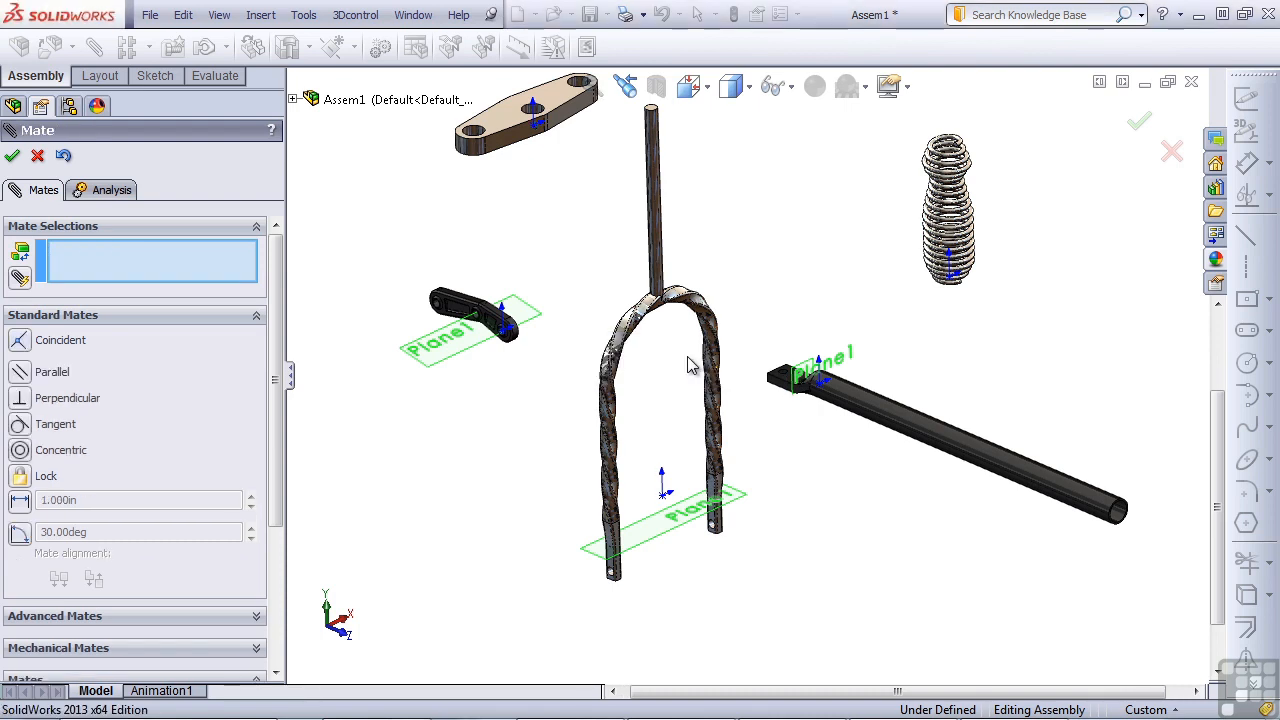
{"action": "left_click", "coordinate": [13, 157]}
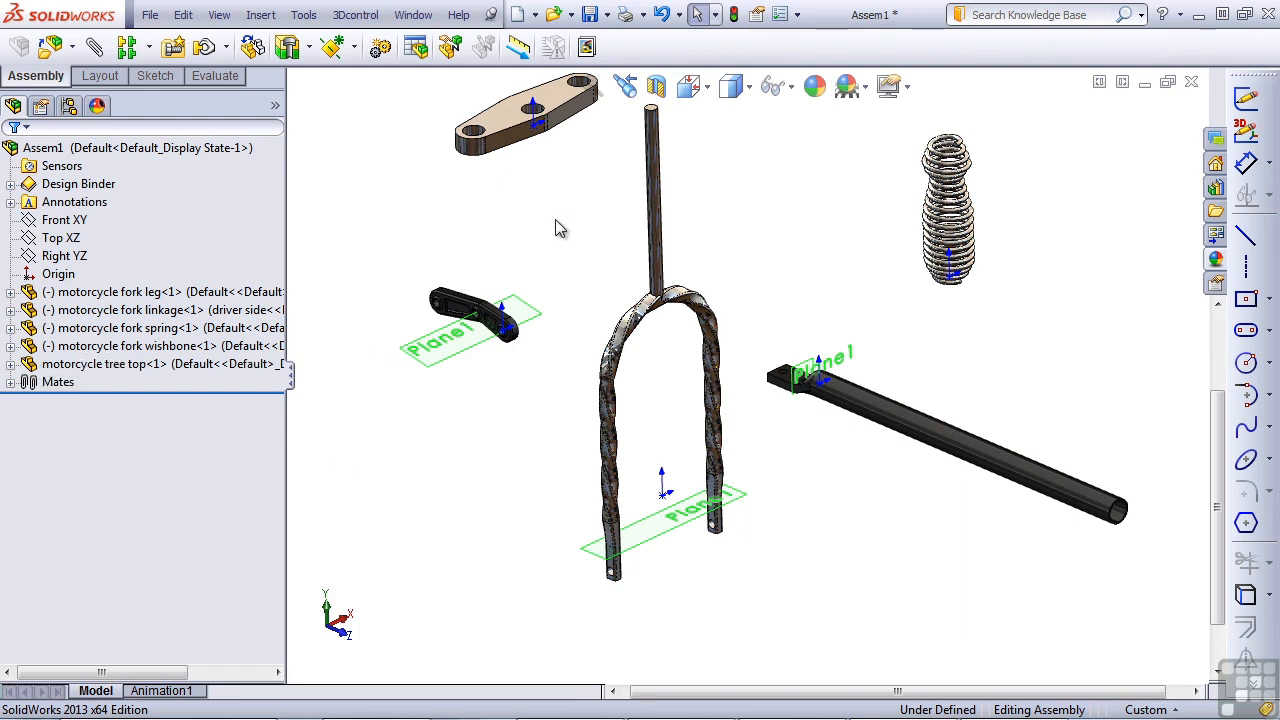
Try moving the mated tree top, then spread out the fork linkage, wishbone, leg and spring around it
{"action": "mouse_move", "coordinate": [517, 118]}
{"action": "left_mouse_down"}
{"action": "mouse_move", "coordinate": [500, 148]}
{"action": "mouse_move", "coordinate": [508, 128]}
{"action": "mouse_move", "coordinate": [480, 145]}
{"action": "mouse_move", "coordinate": [498, 122]}
{"action": "left_mouse_up"}
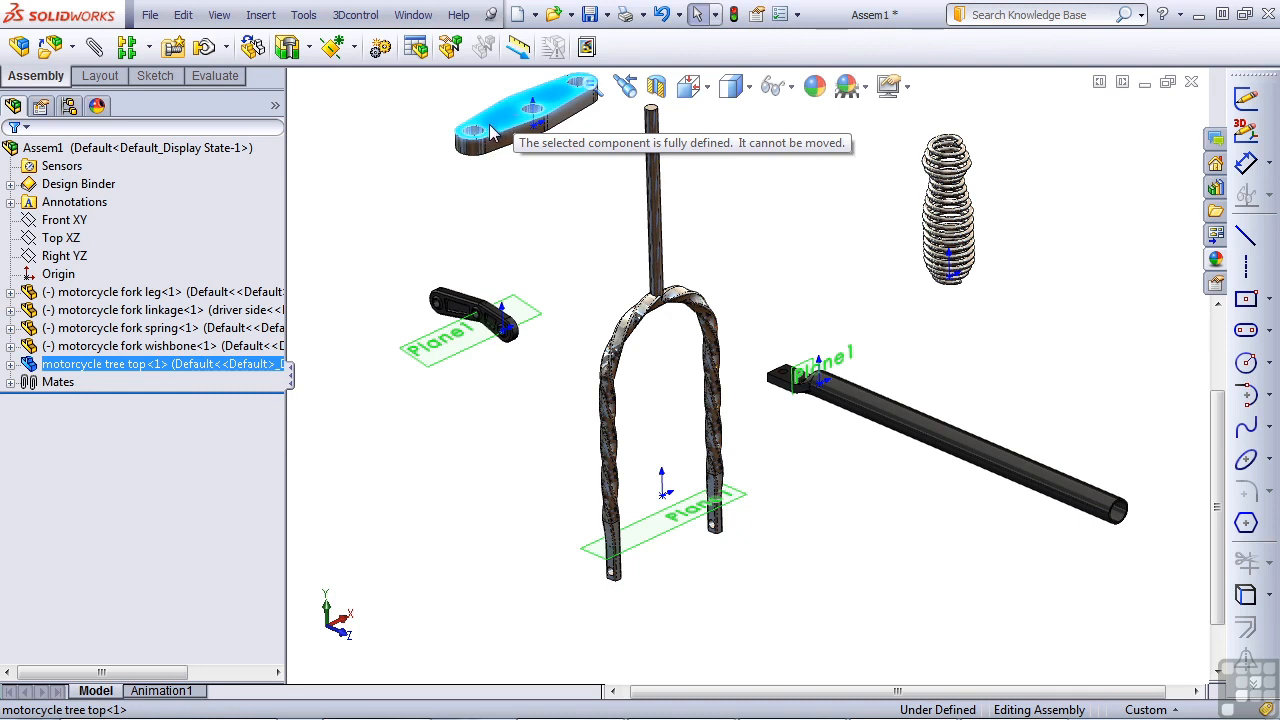
{"action": "left_click", "coordinate": [448, 197]}
{"action": "left_click_drag", "start_coordinate": [458, 307], "coordinate": [378, 280]}
{"action": "left_click_drag", "start_coordinate": [655, 248], "coordinate": [714, 266]}
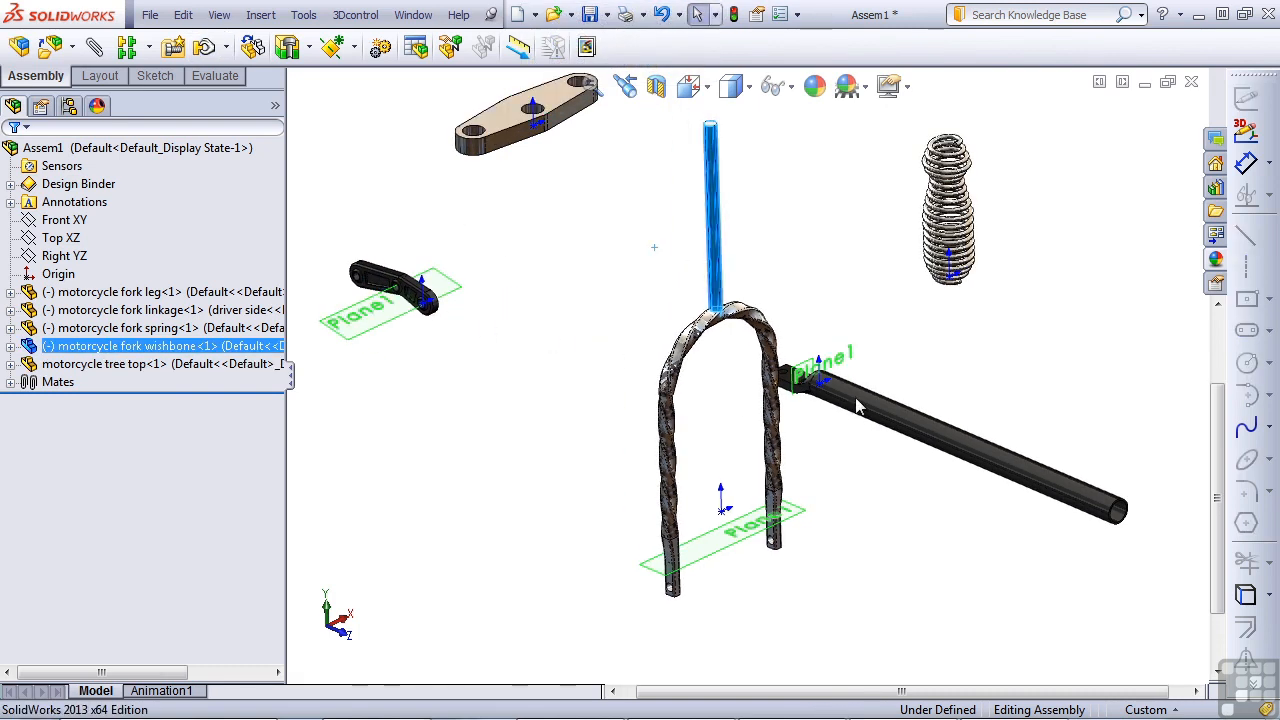
{"action": "left_click_drag", "start_coordinate": [854, 397], "coordinate": [875, 365]}
{"action": "left_click_drag", "start_coordinate": [949, 257], "coordinate": [885, 257]}
{"action": "left_click", "coordinate": [533, 273]}
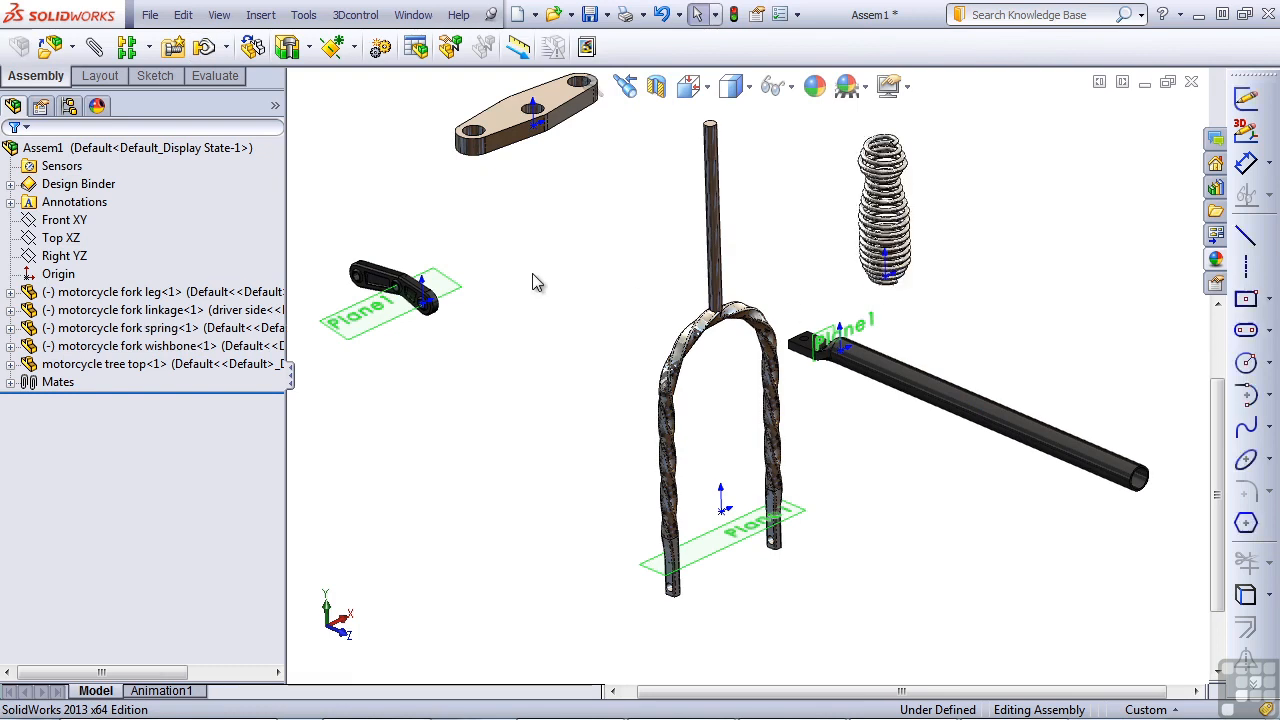
Reorder the components so motorcycle tree top comes first, directly below the assembly origin
{"action": "left_click", "coordinate": [100, 368]}
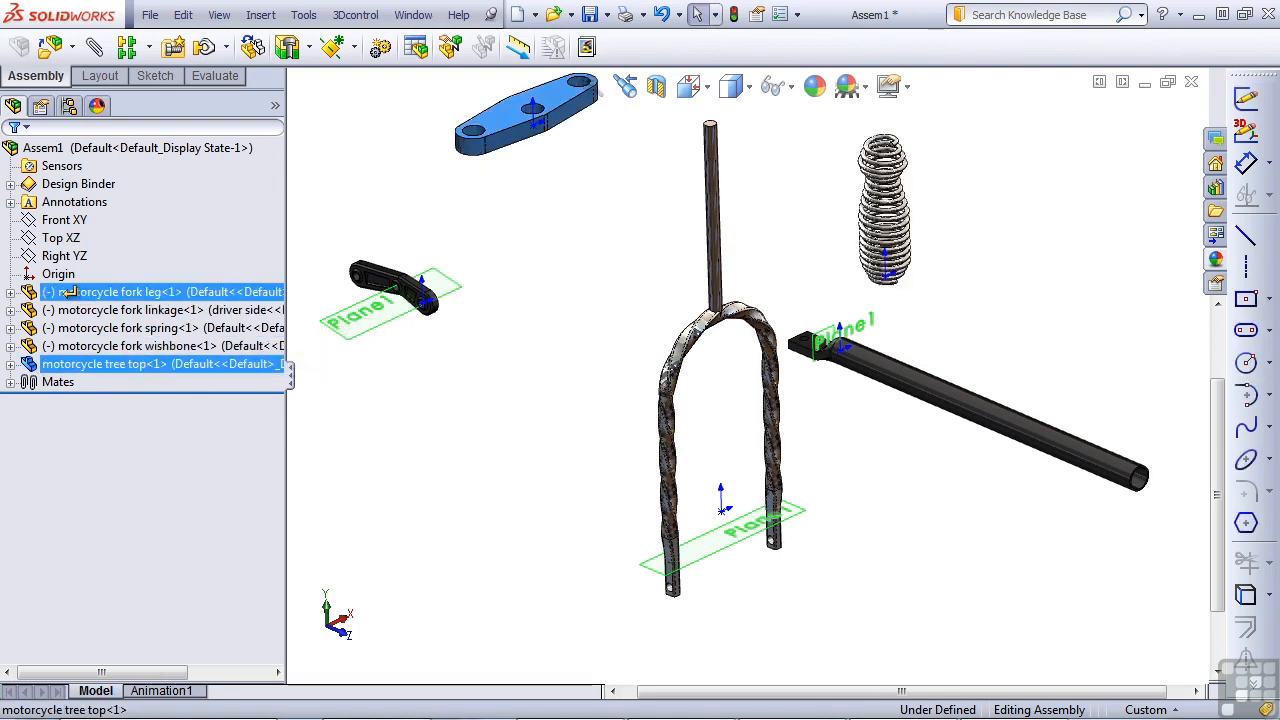
{"action": "left_click_drag", "start_coordinate": [60, 284], "coordinate": [62, 291]}
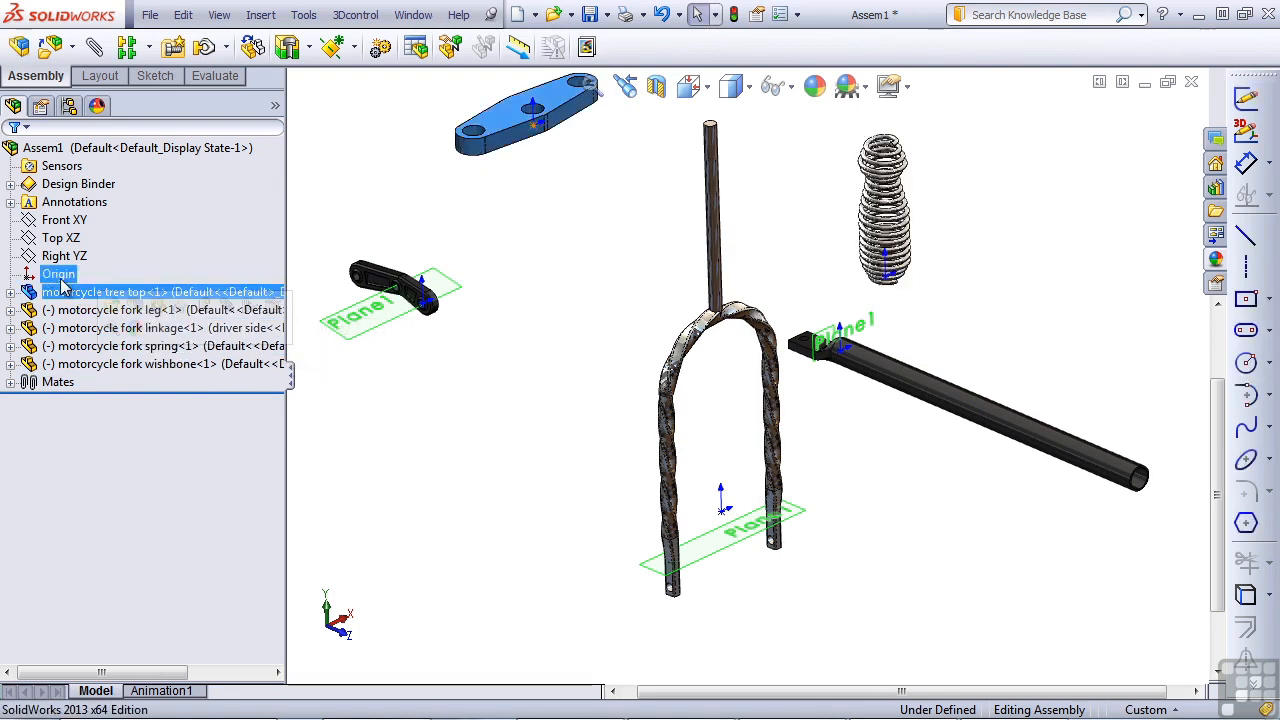
{"action": "left_click", "coordinate": [356, 402]}
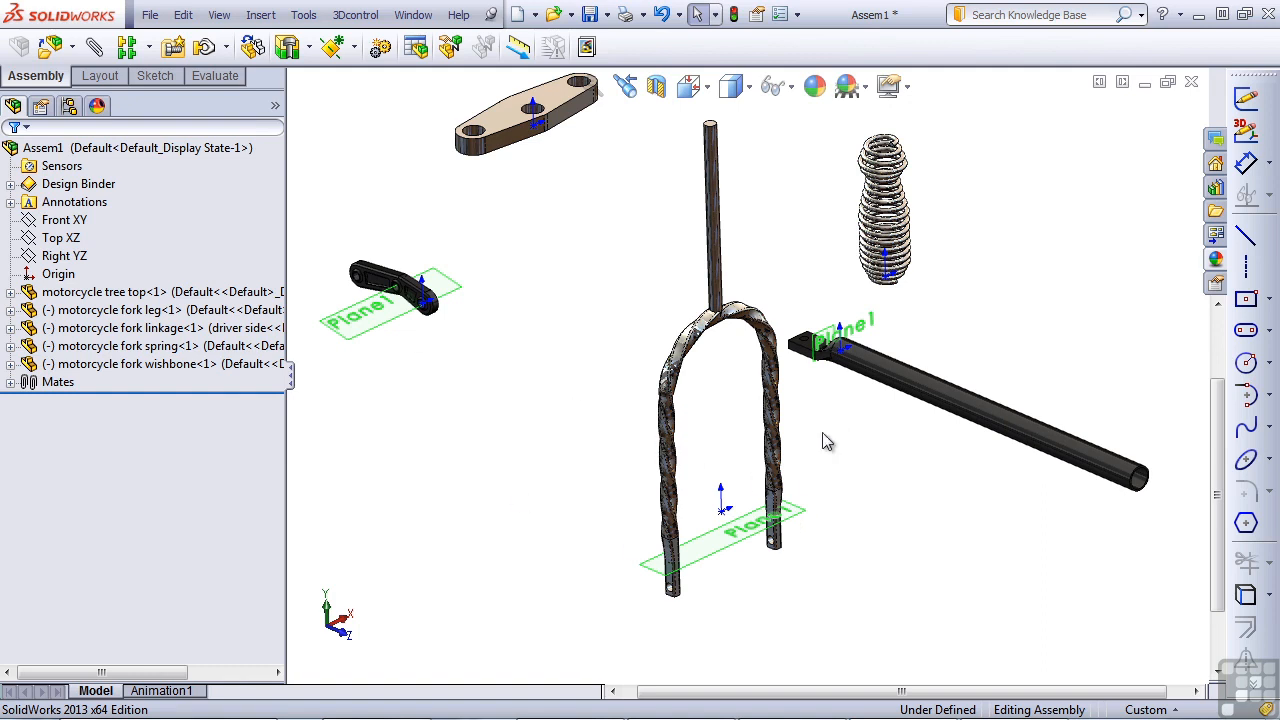
{"action": "left_click", "coordinate": [670, 420]}
{"action": "left_click", "coordinate": [574, 402]}
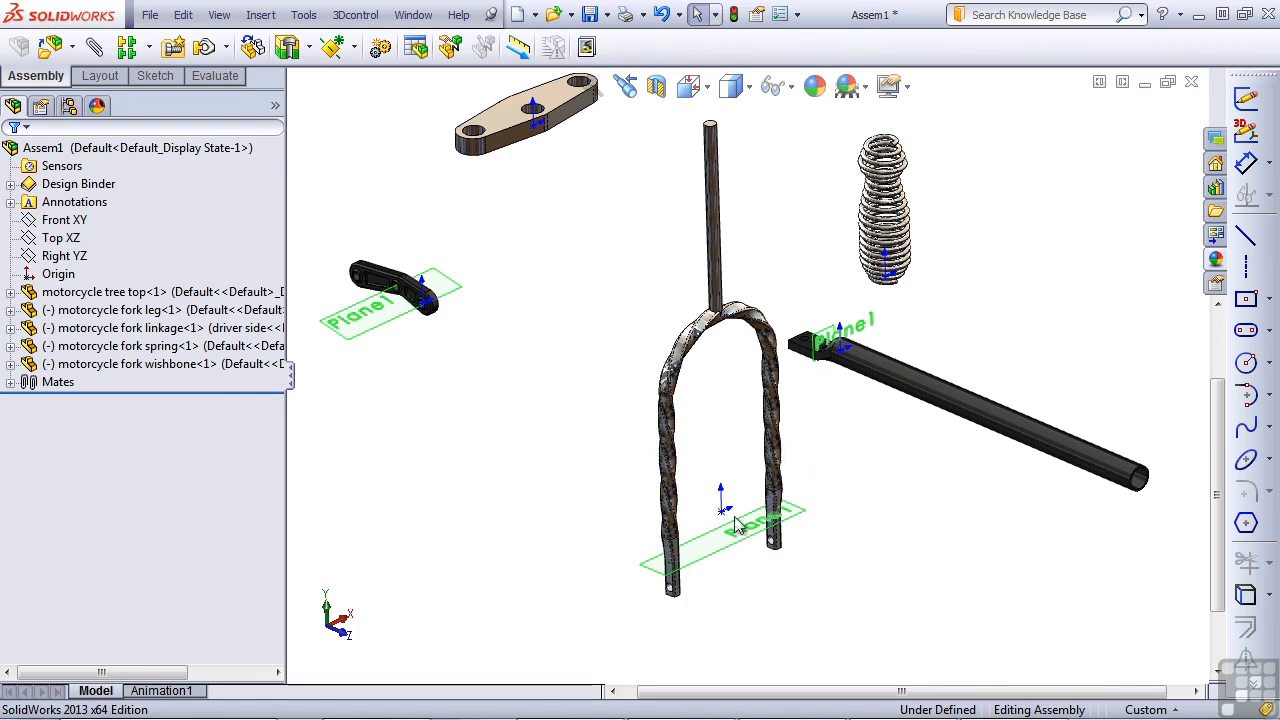
{"action": "left_click", "coordinate": [732, 553]}
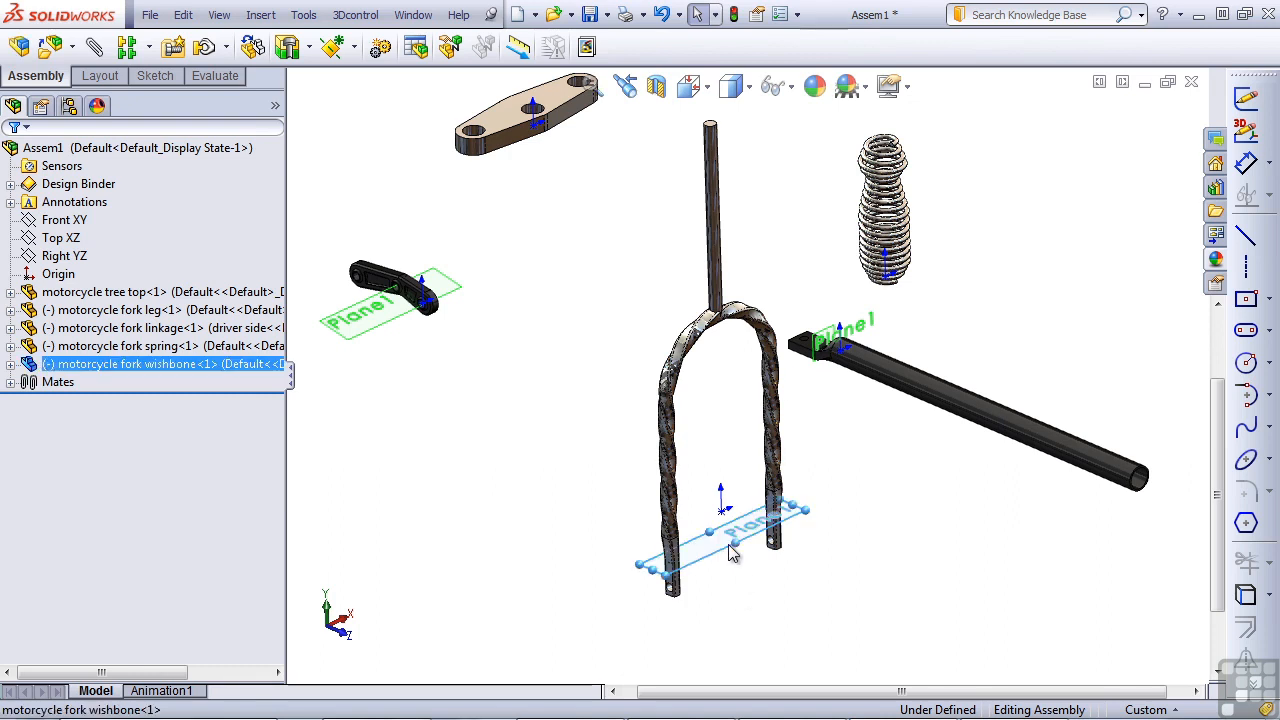
{"action": "right_click", "coordinate": [732, 553]}
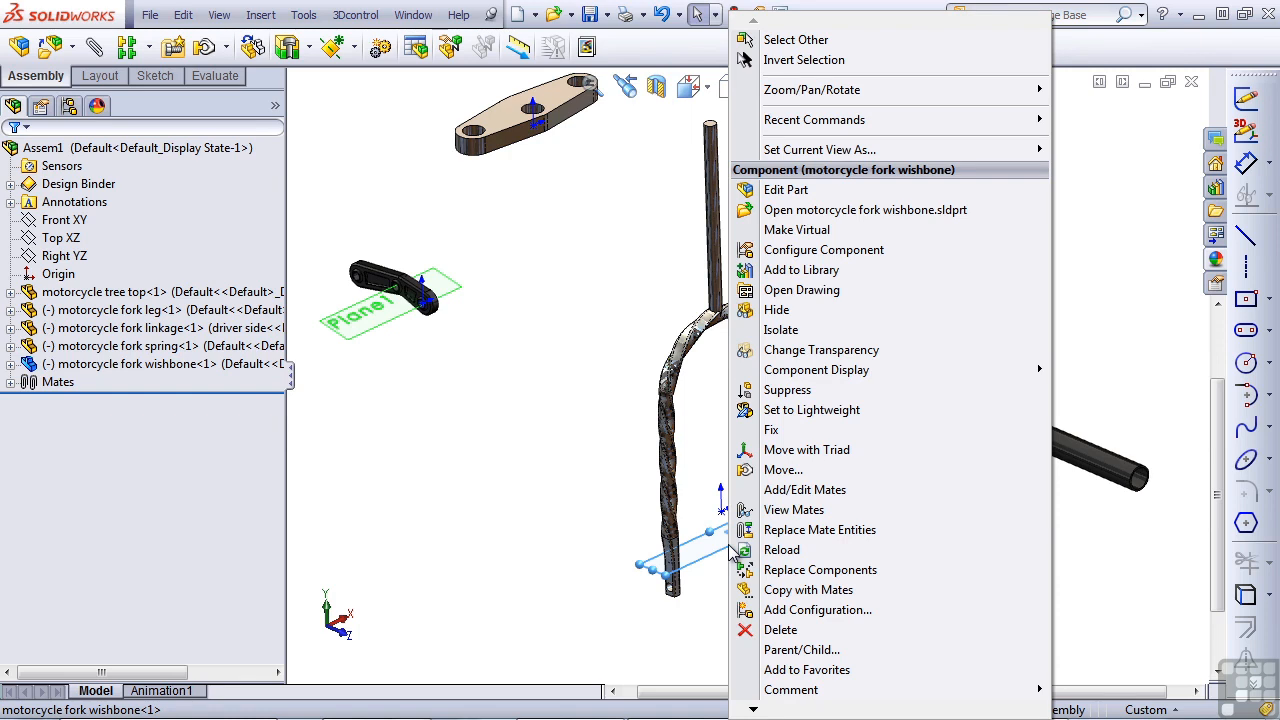
{"action": "left_click", "coordinate": [504, 532]}
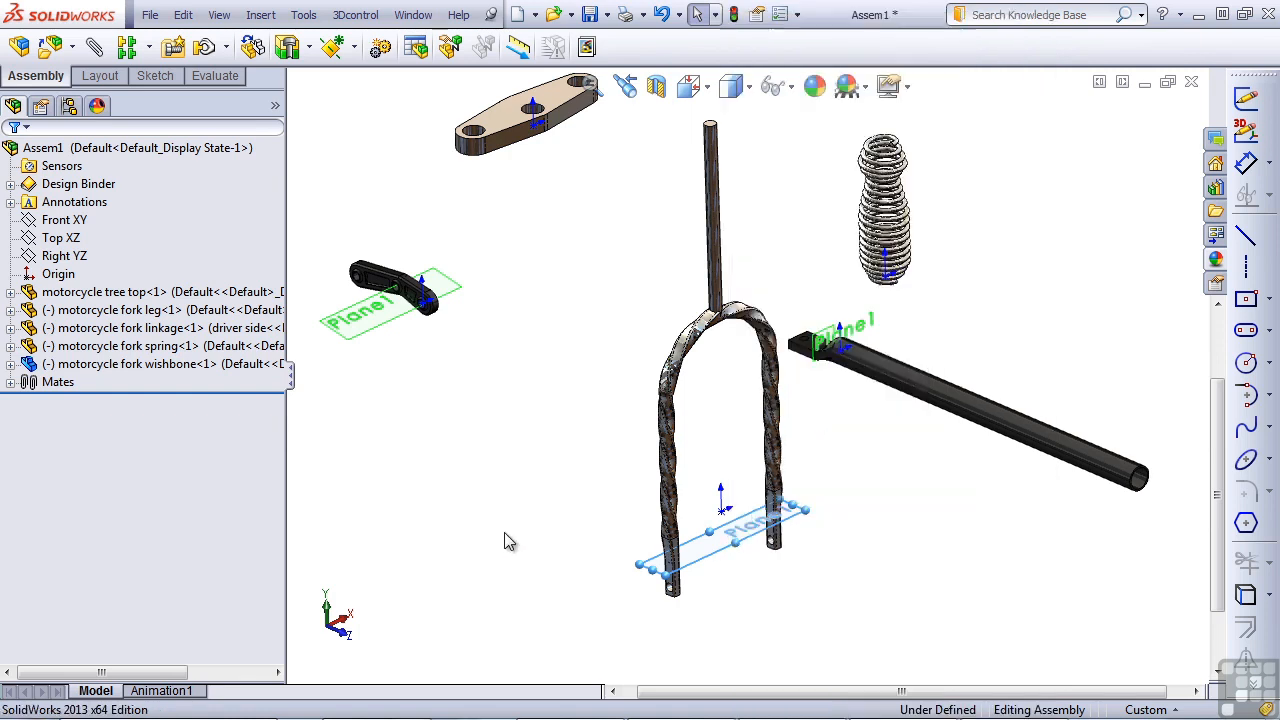
Hide all reference planes and origins in the assembly view
{"action": "left_click", "coordinate": [790, 88]}
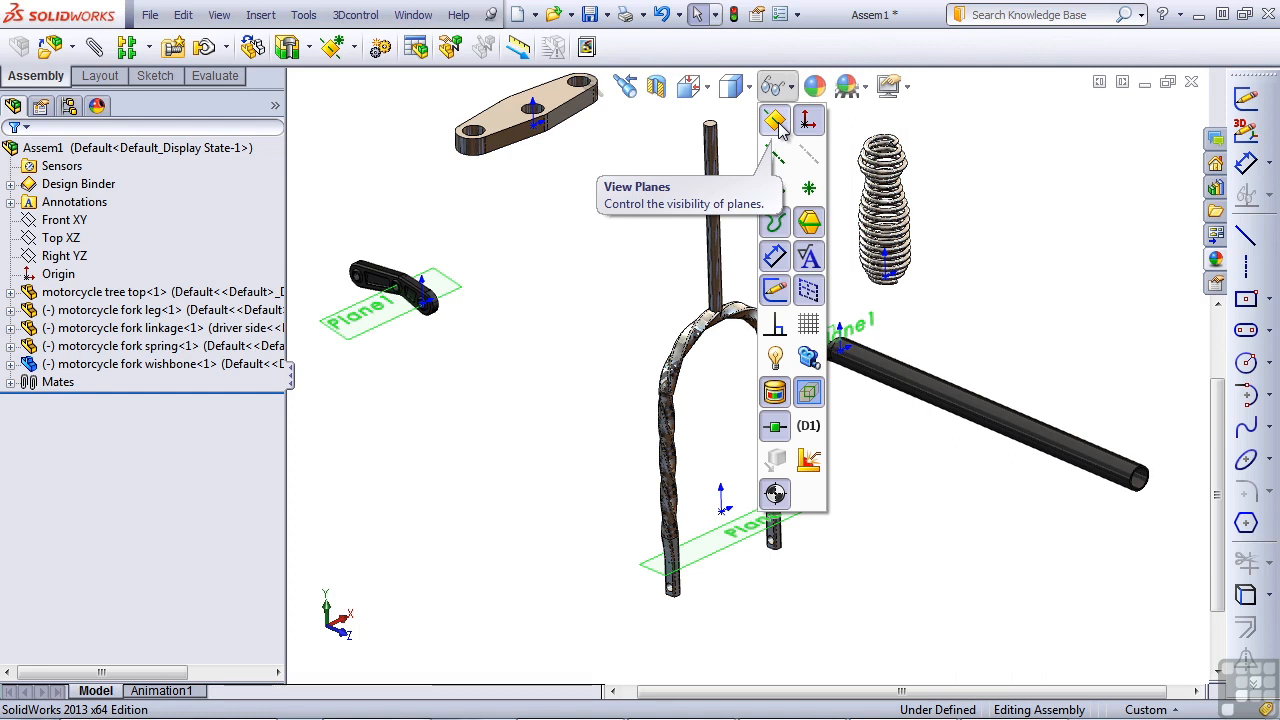
{"action": "left_click", "coordinate": [777, 121]}
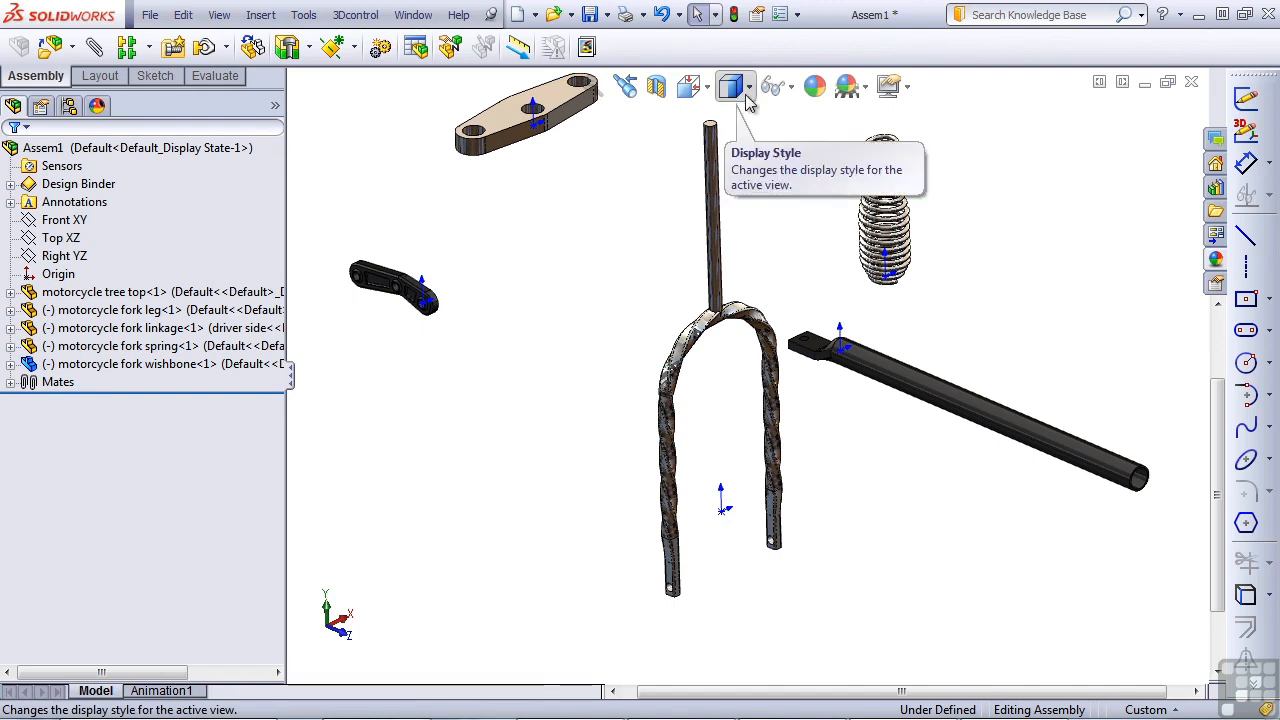
{"action": "left_click", "coordinate": [777, 87]}
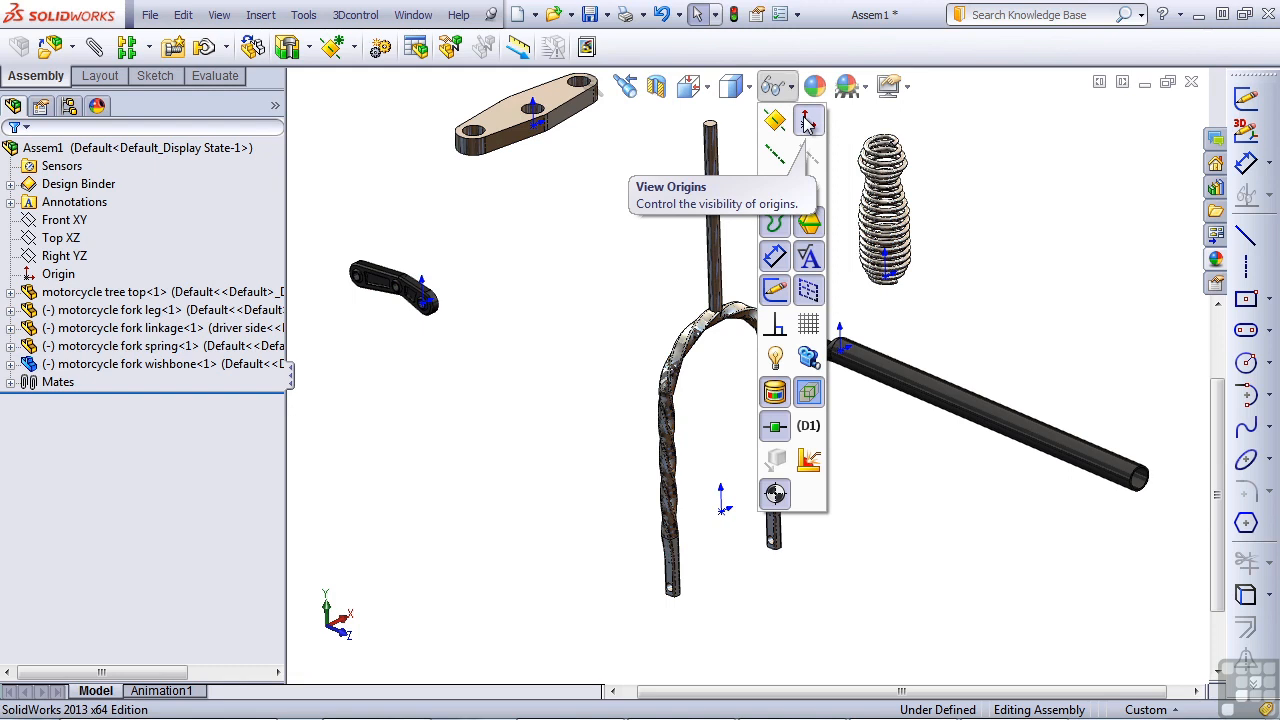
{"action": "left_click", "coordinate": [808, 121]}
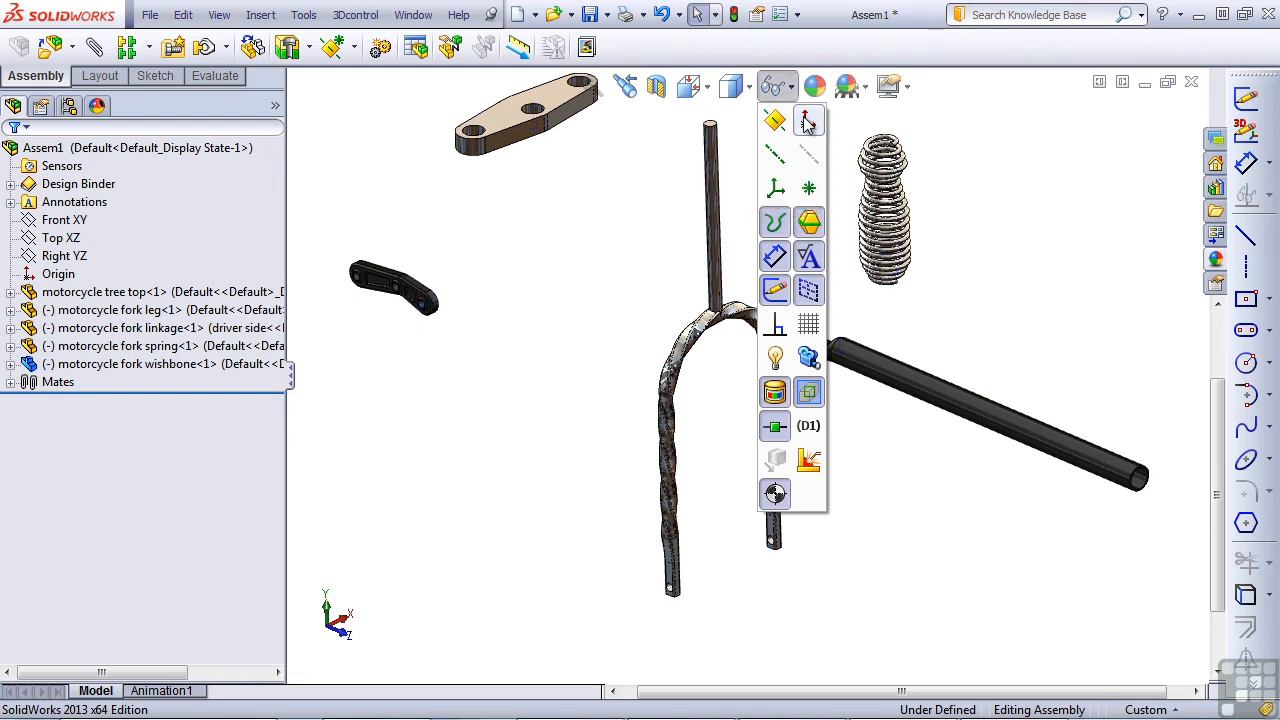
{"action": "left_click", "coordinate": [565, 289]}
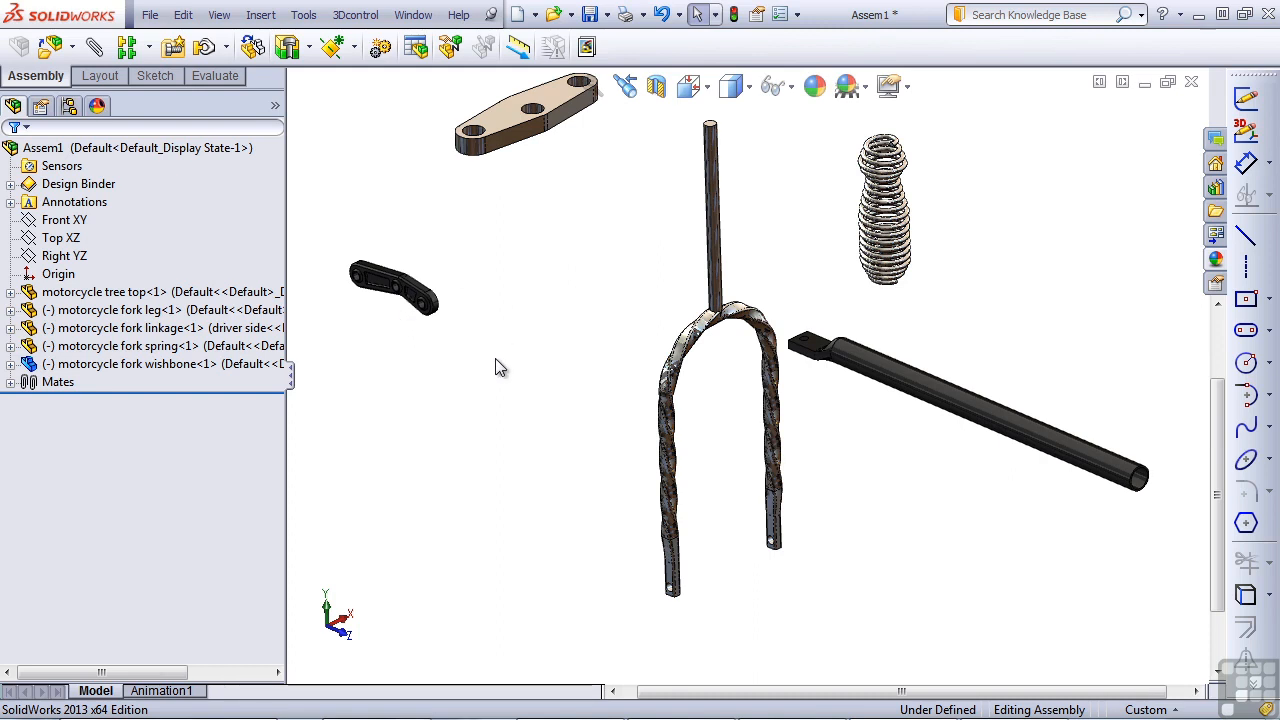
Rotate and move the motorcycle fork leg to stand upright beside the tree top, with its open tube end up
{"action": "middle_click_drag", "start_coordinate": [514, 355], "coordinate": [940, 451]}
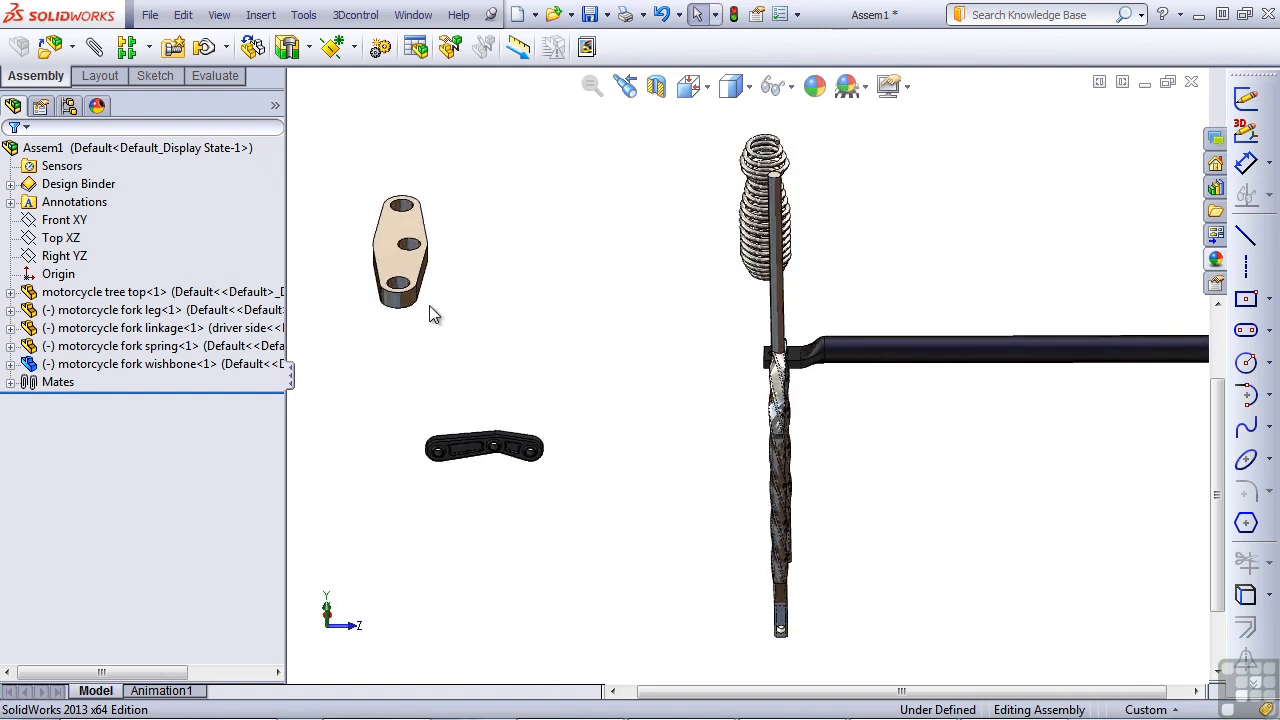
{"action": "left_click", "coordinate": [1050, 355]}
{"action": "left_click_drag", "start_coordinate": [1047, 355], "coordinate": [1077, 437]}
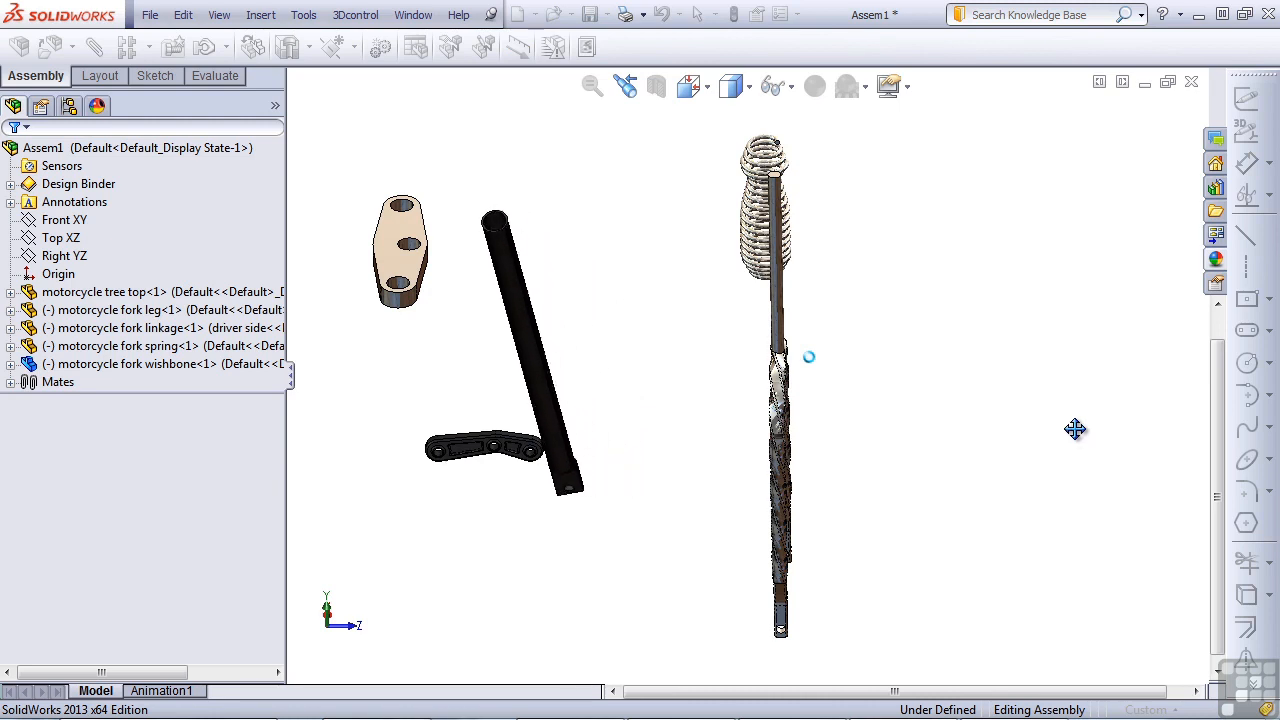
{"action": "left_click", "coordinate": [930, 425]}
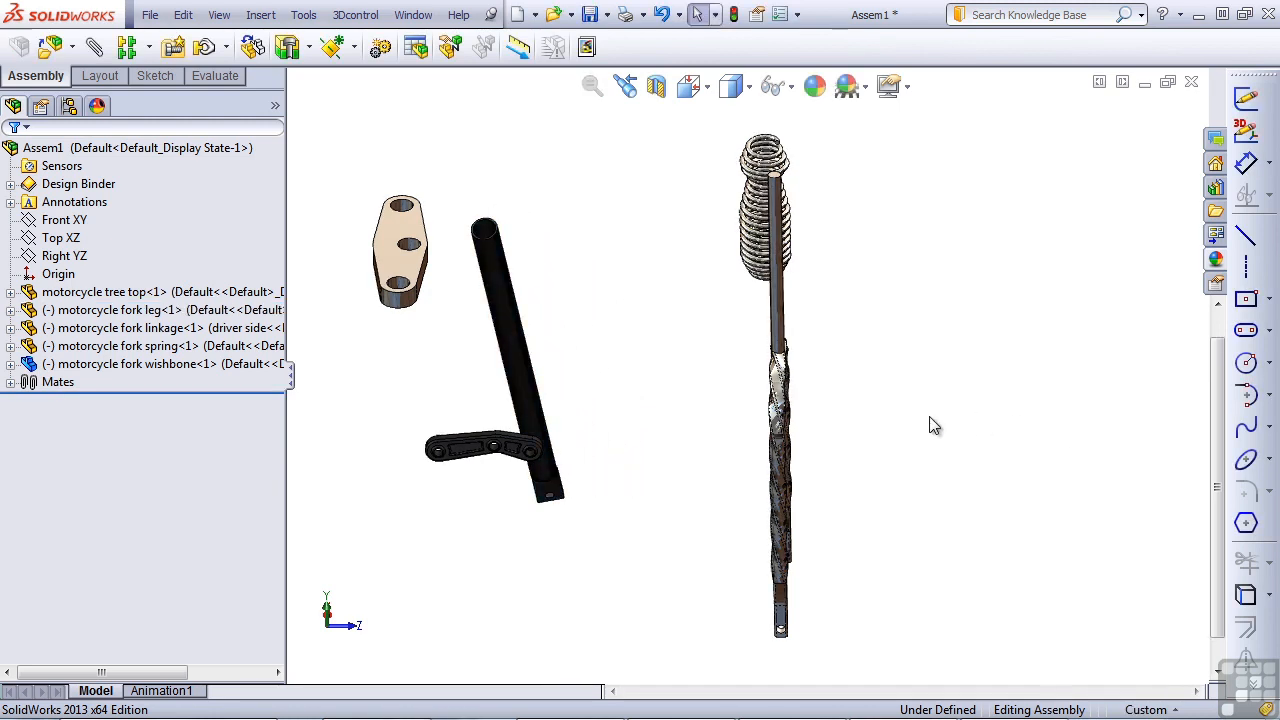
{"action": "middle_click_drag", "start_coordinate": [675, 361], "coordinate": [532, 316]}
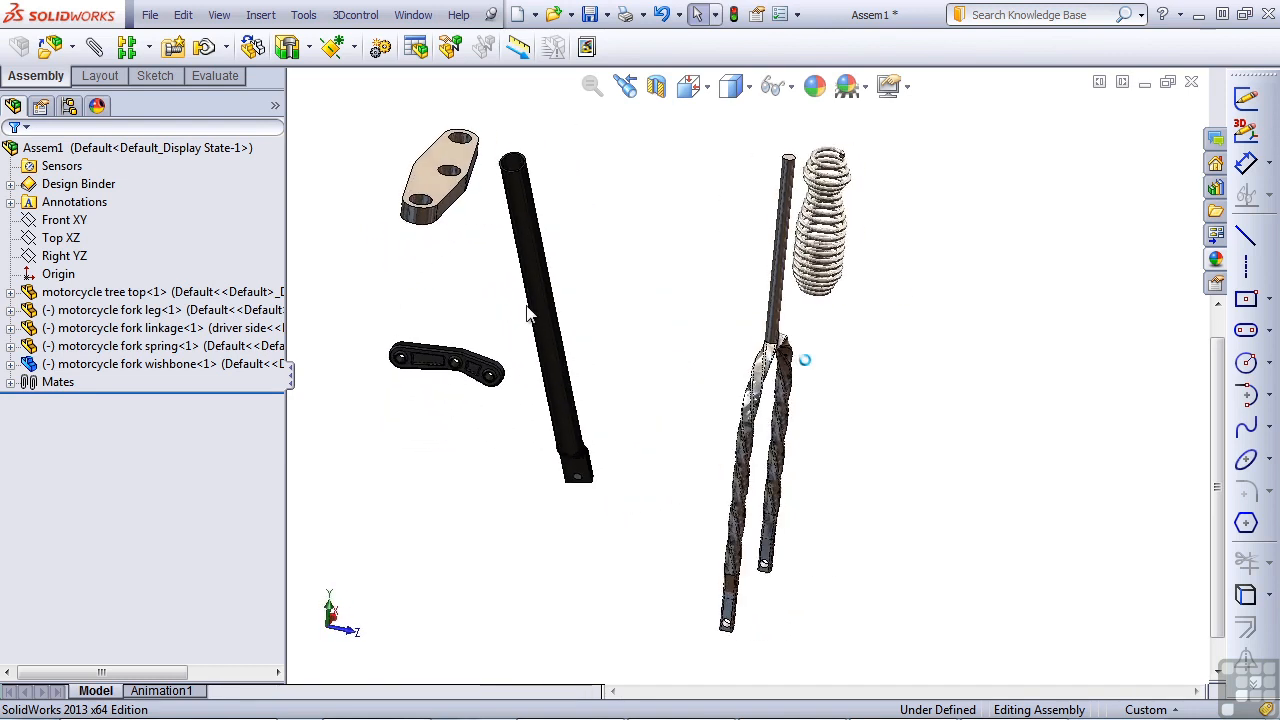
{"action": "left_click", "coordinate": [537, 306]}
{"action": "left_click_drag", "start_coordinate": [531, 306], "coordinate": [571, 346]}
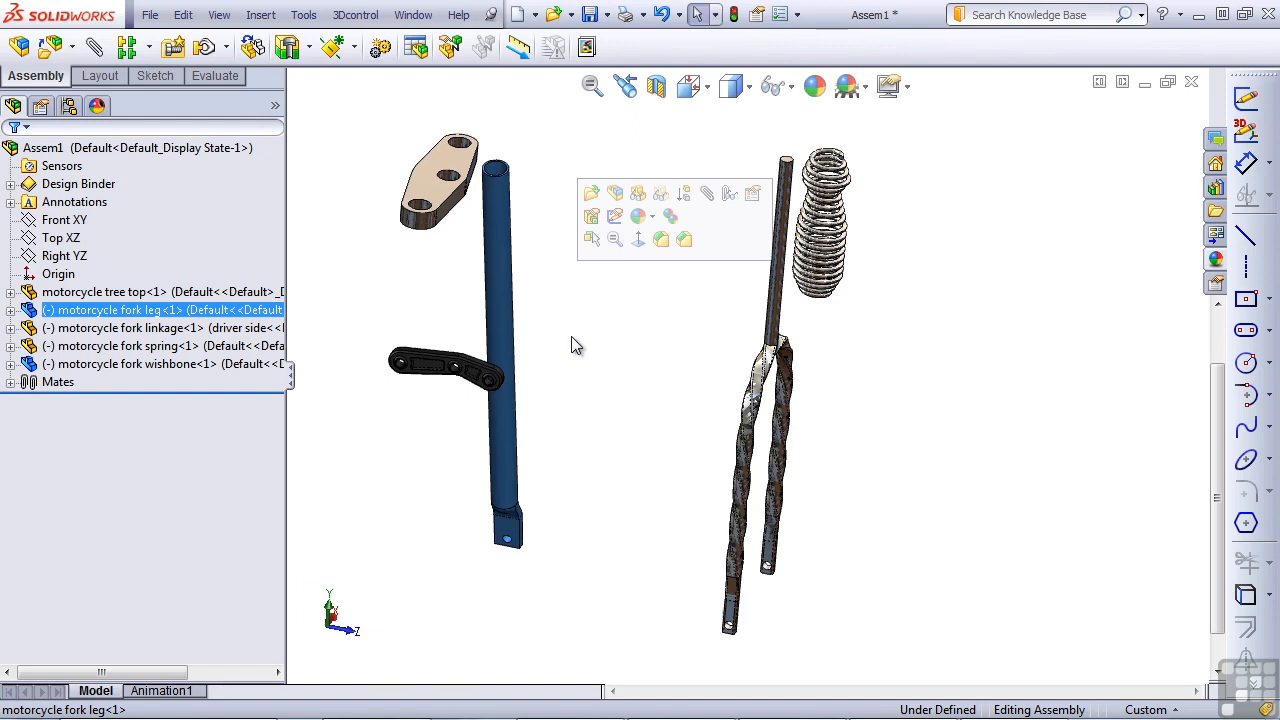
Add a concentric mate between the fork leg's cylindrical face and the tree top's near end hole
{"action": "key", "text": "Escape"}
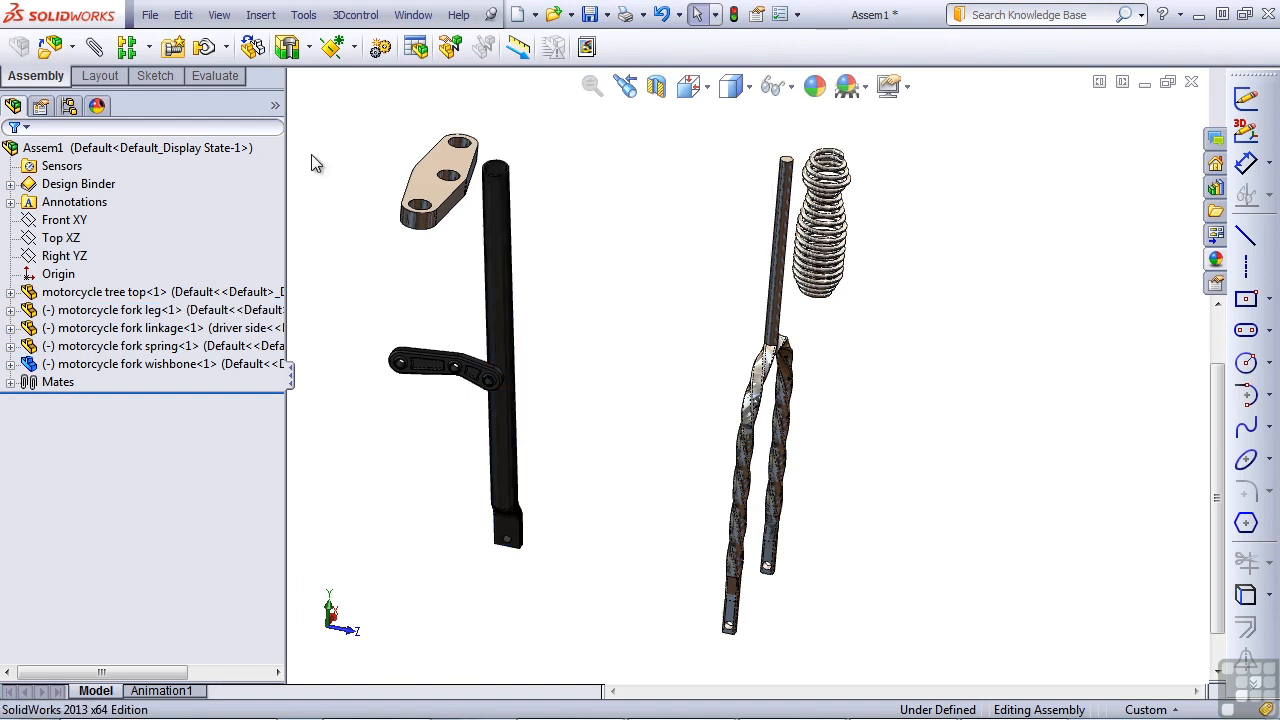
{"action": "left_click", "coordinate": [96, 48]}
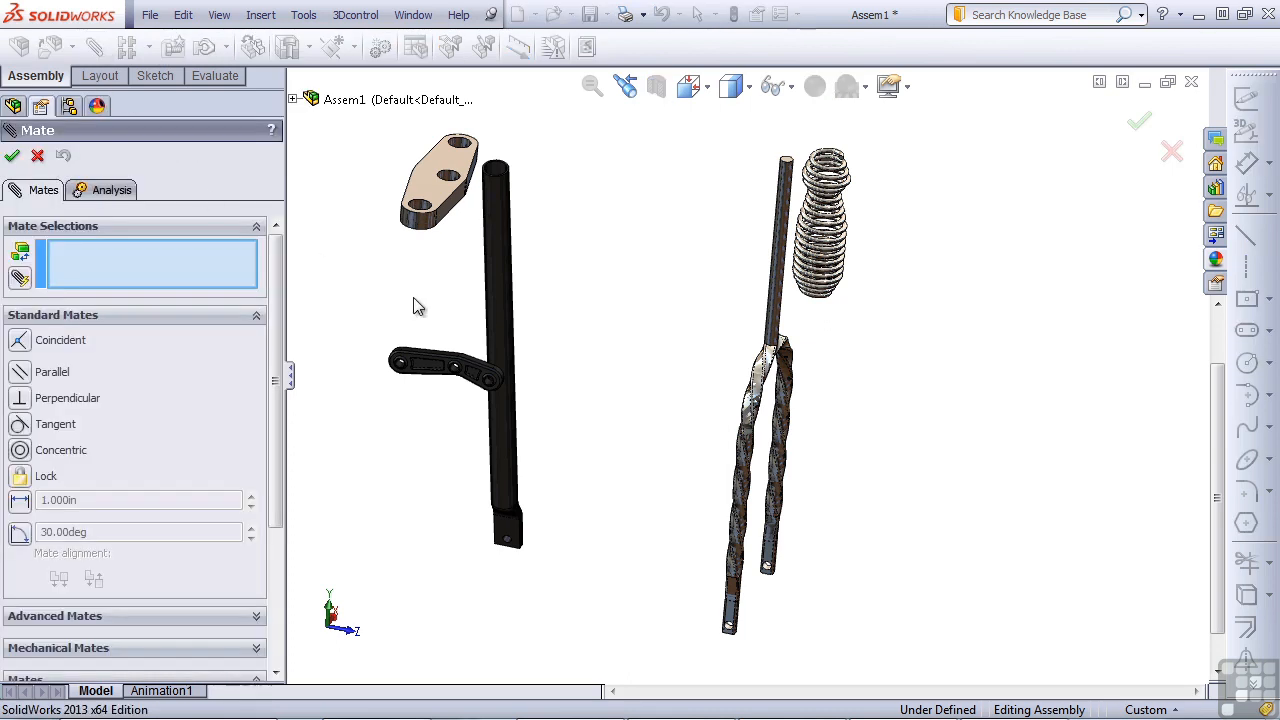
{"action": "left_click", "coordinate": [510, 293]}
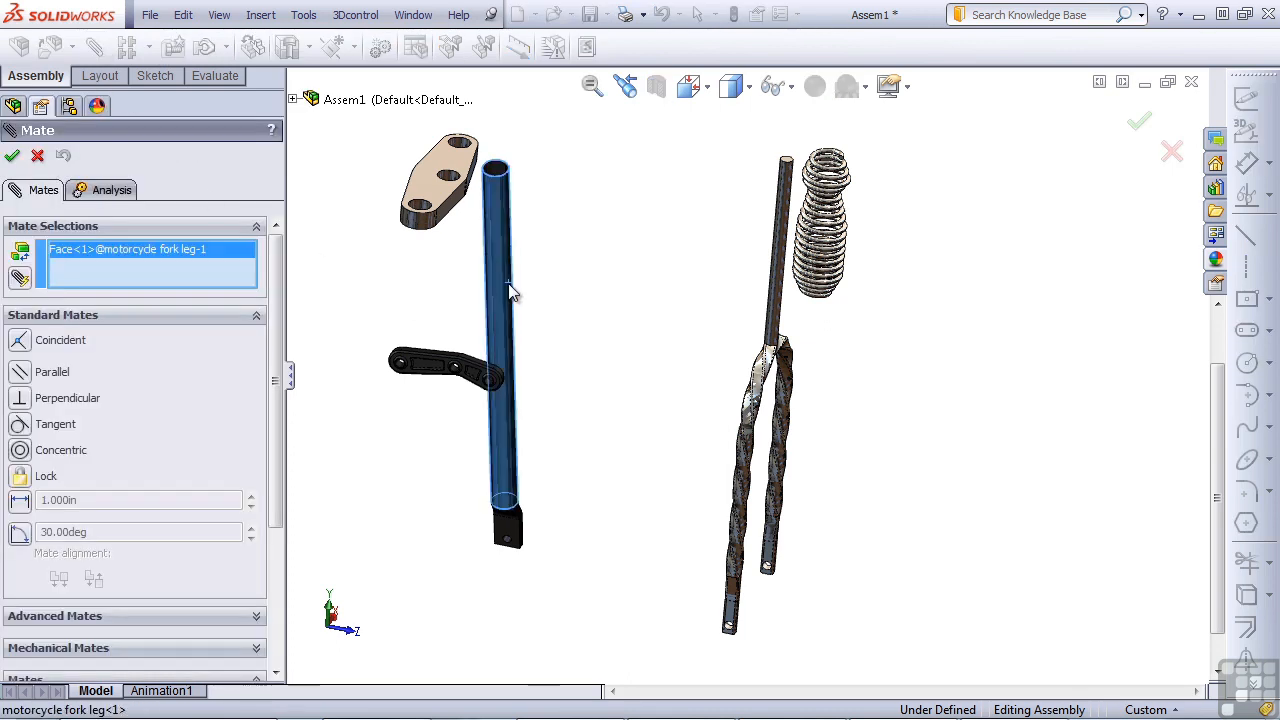
{"action": "left_click", "coordinate": [420, 207]}
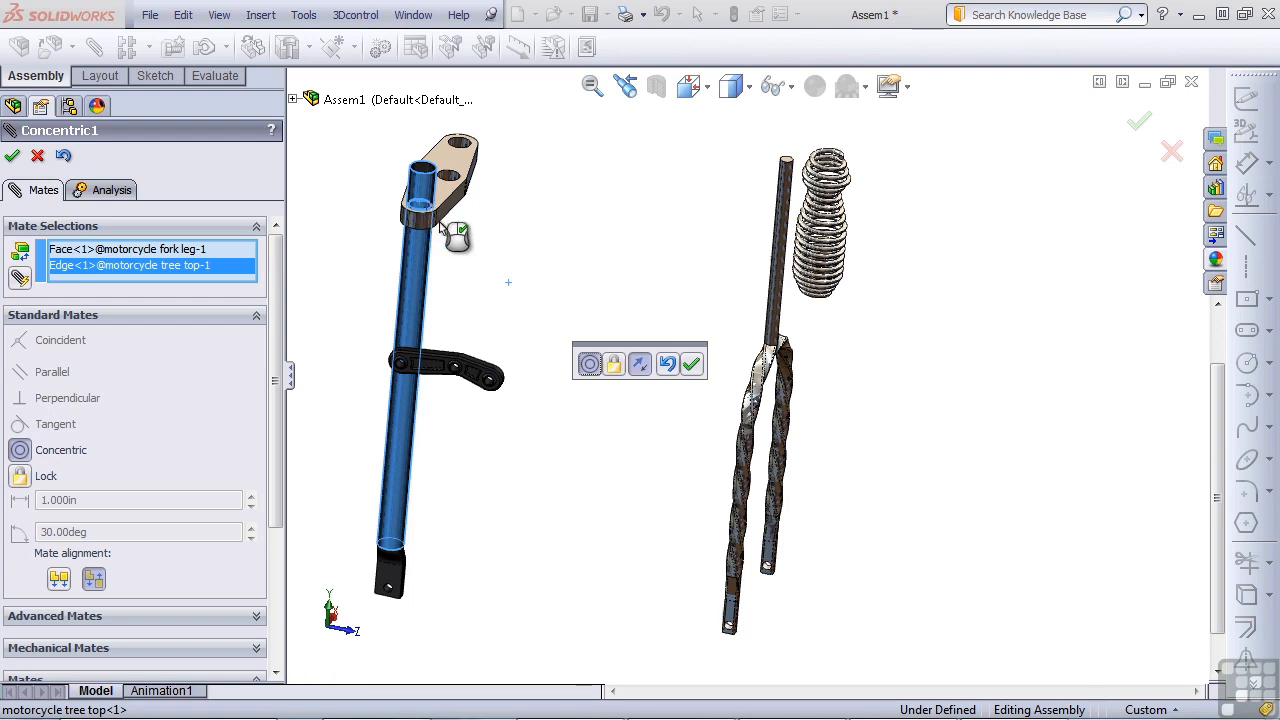
{"action": "scroll", "coordinate": [511, 265], "scroll_direction": "down", "scroll_amount": 5}
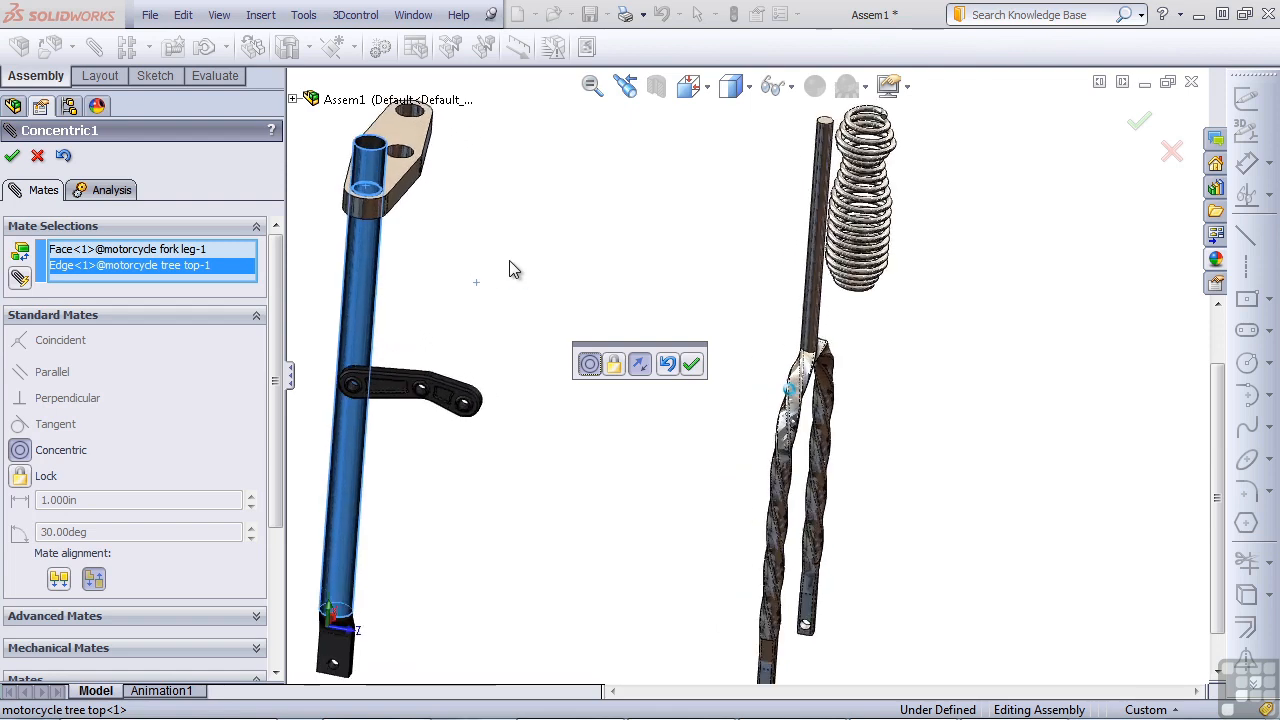
{"action": "scroll", "coordinate": [524, 287], "scroll_direction": "down", "scroll_amount": 8}
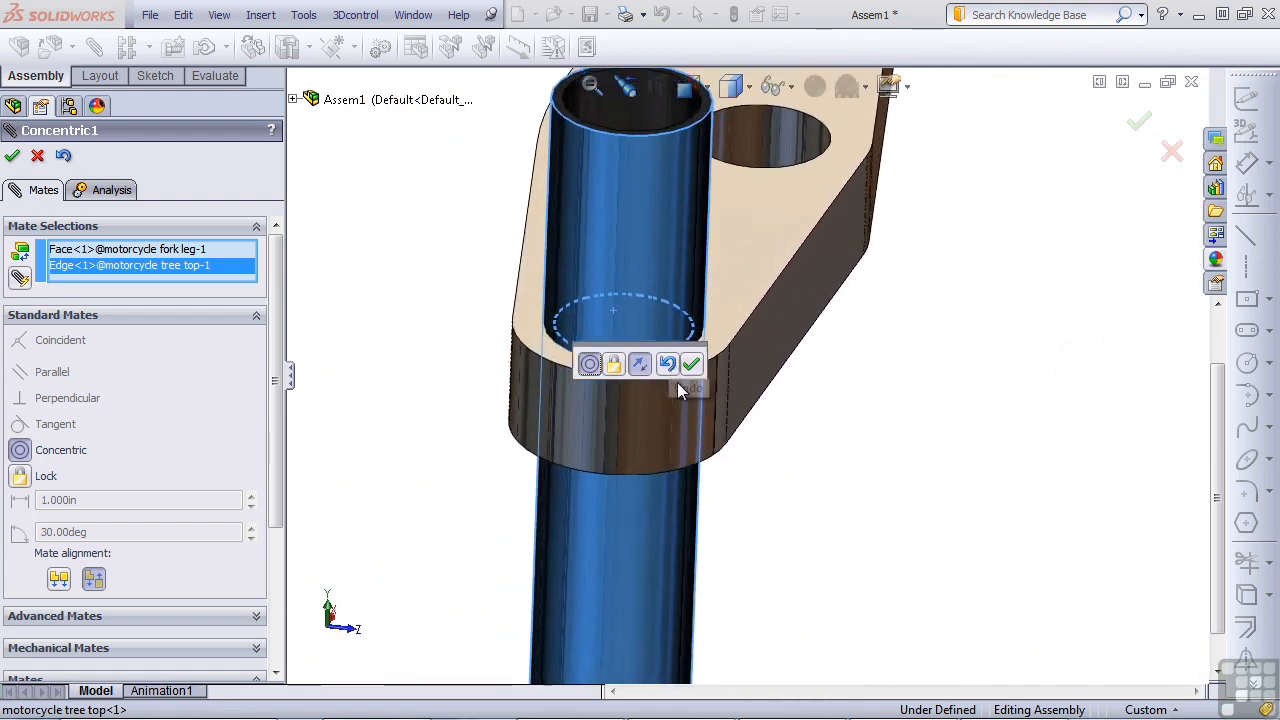
{"action": "middle_click_drag", "start_coordinate": [801, 473], "coordinate": [838, 488], "text": "ctrl"}
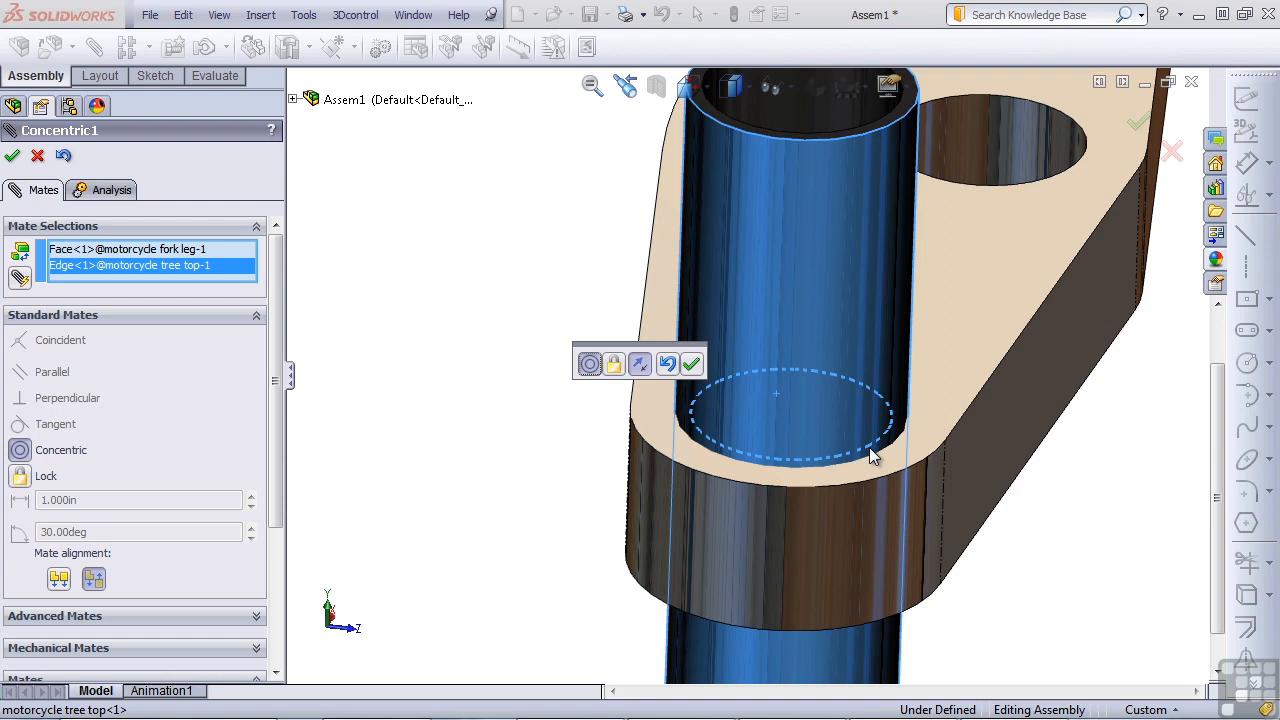
{"action": "left_click", "coordinate": [692, 366]}
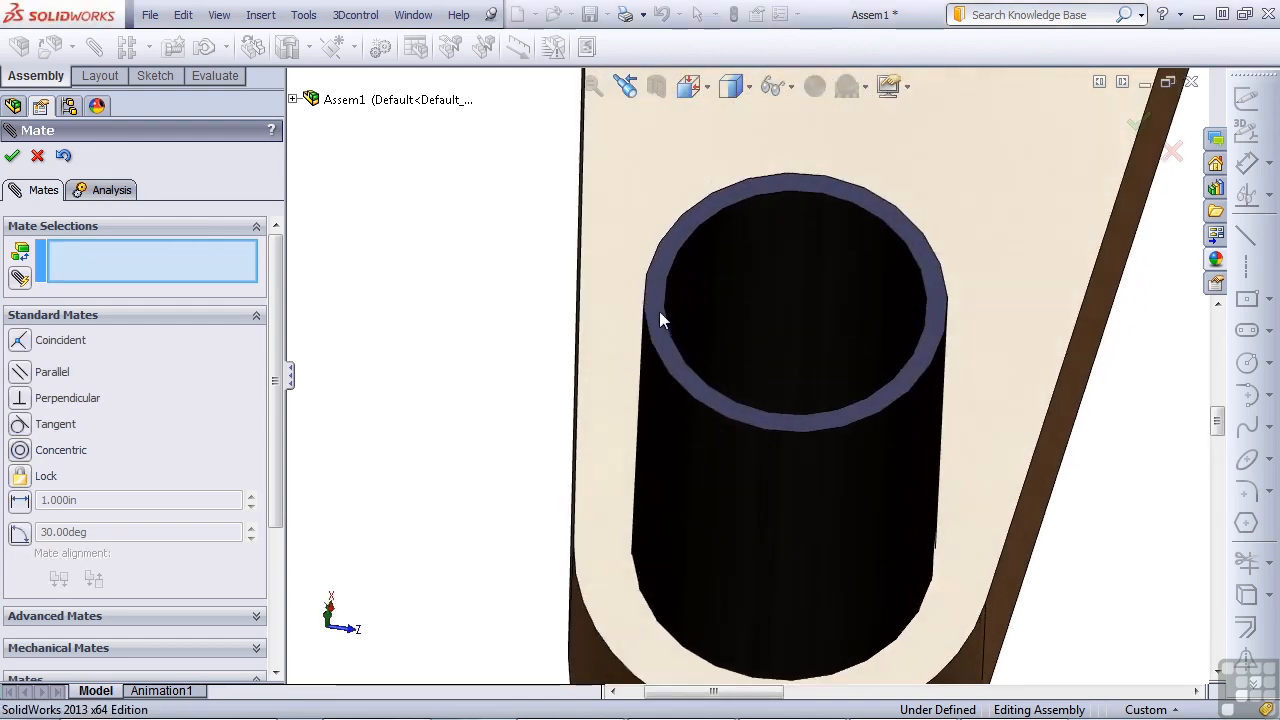
Make the fork leg's open end face coincident with the tree top's upper face
{"action": "left_click", "coordinate": [657, 310]}
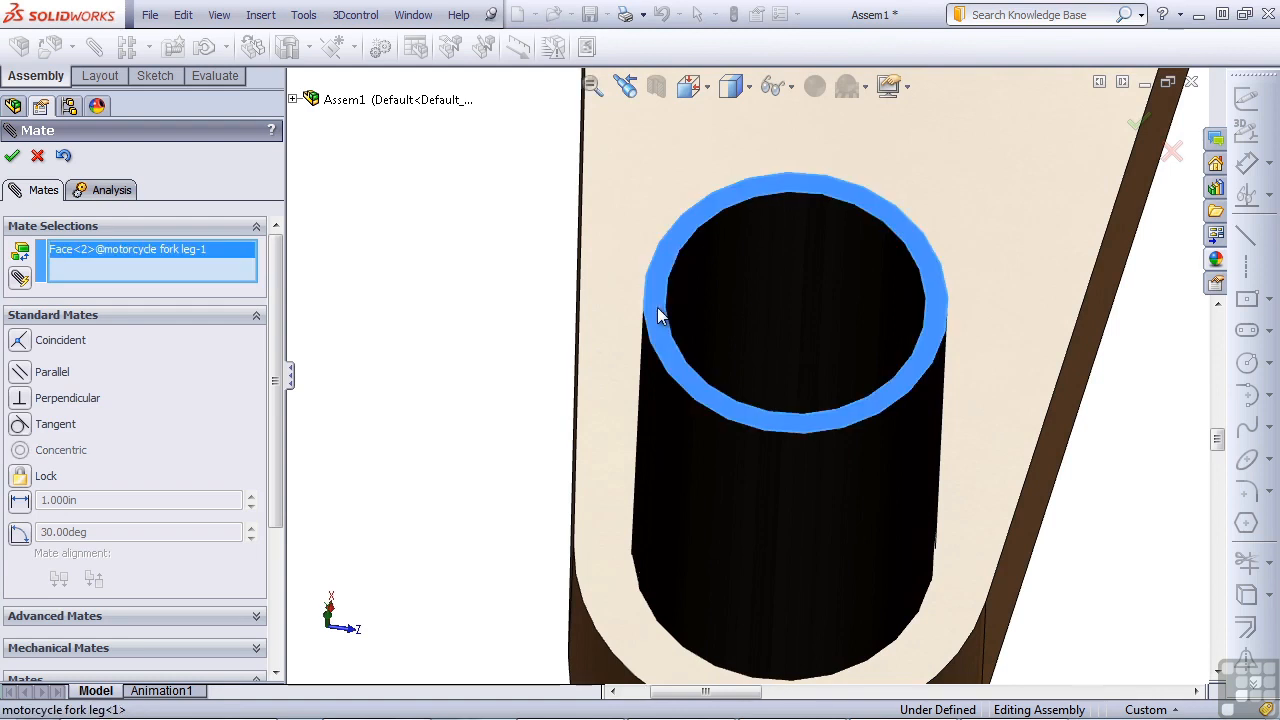
{"action": "left_click", "coordinate": [606, 346]}
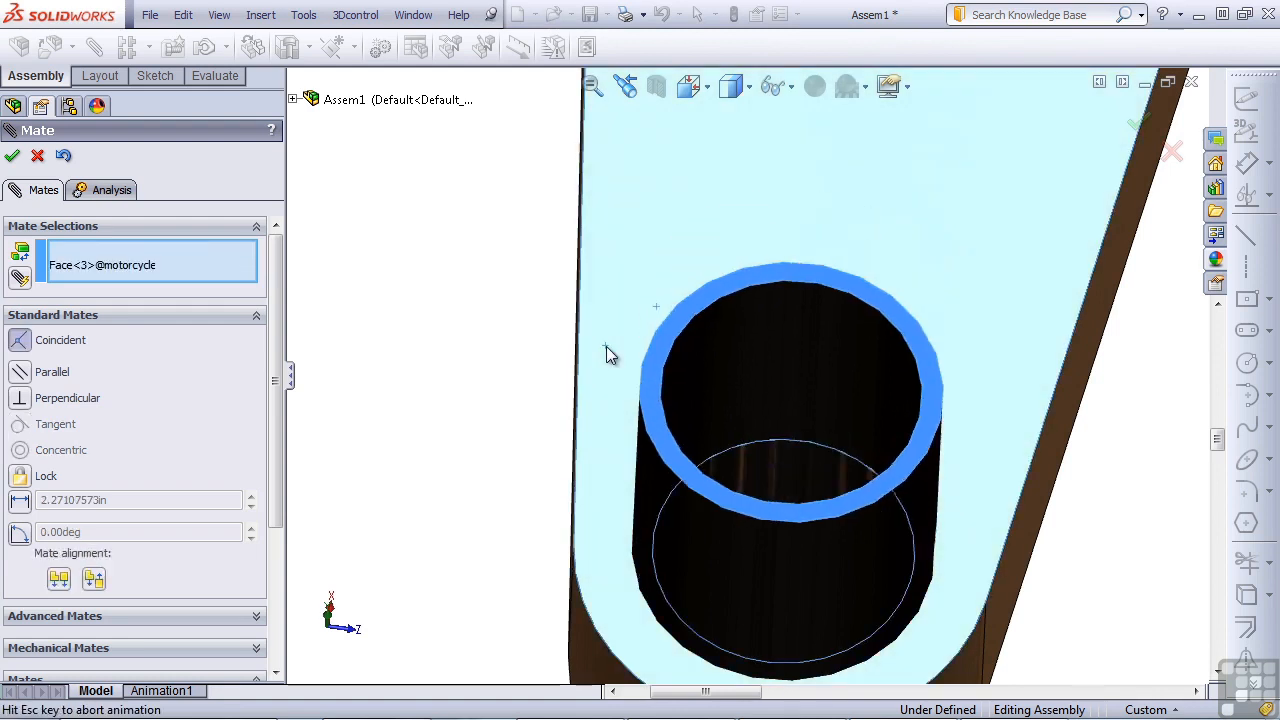
{"action": "right_click", "coordinate": [606, 346]}
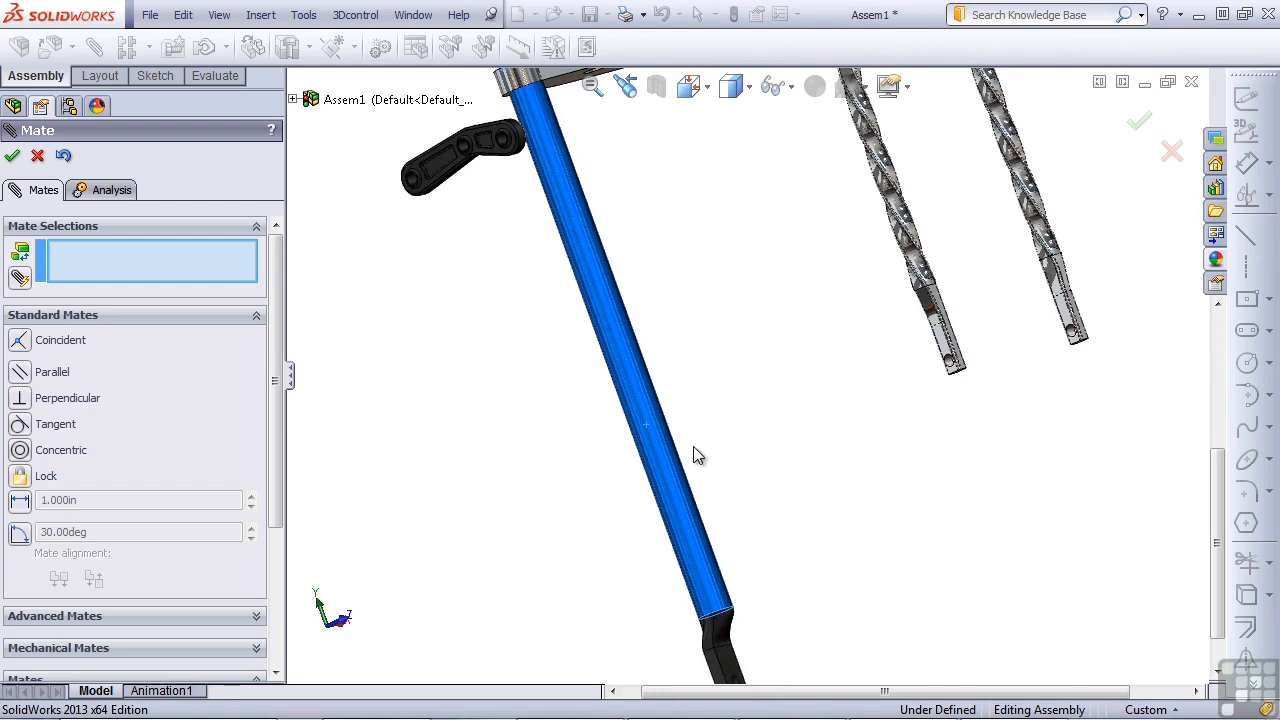
Try rotating the fork leg about its own axis in the tree top hole, then clear the face selection
{"action": "middle_click_drag", "start_coordinate": [713, 450], "coordinate": [589, 266]}
{"action": "left_click", "coordinate": [589, 266]}
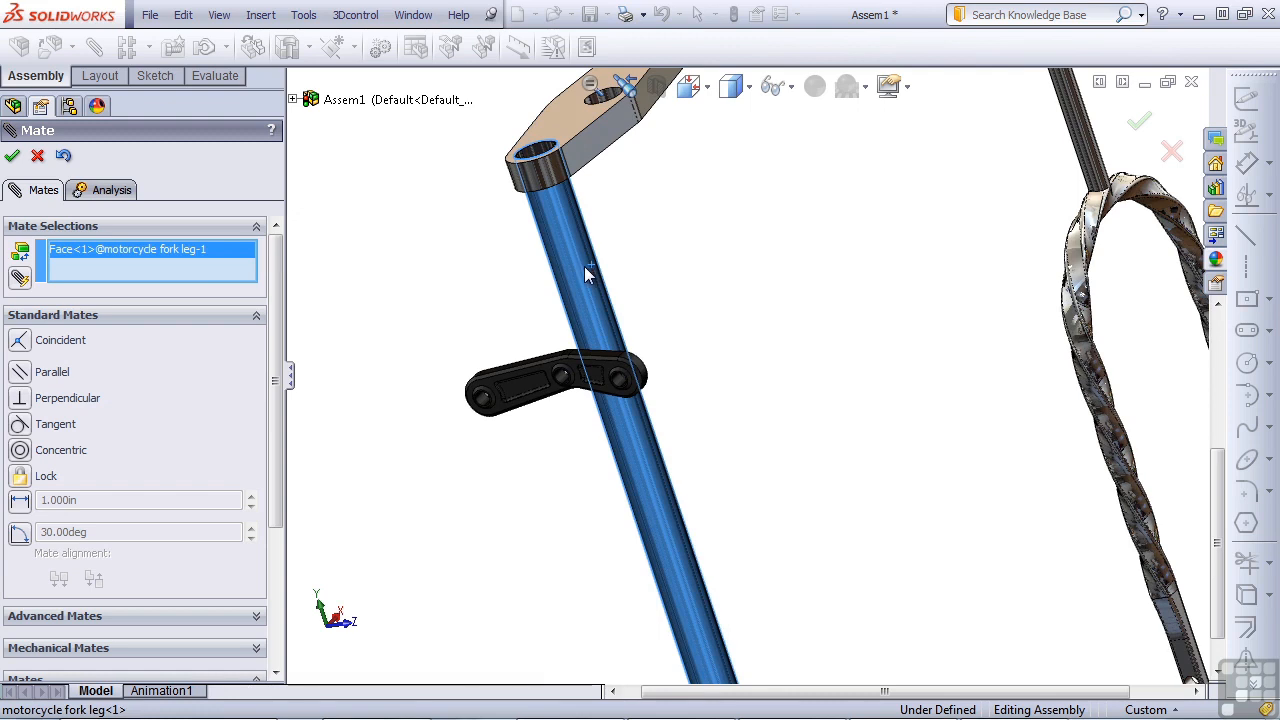
{"action": "scroll", "coordinate": [580, 225], "scroll_direction": "down", "scroll_amount": 2}
{"action": "scroll", "coordinate": [573, 229], "scroll_direction": "down", "scroll_amount": 4}
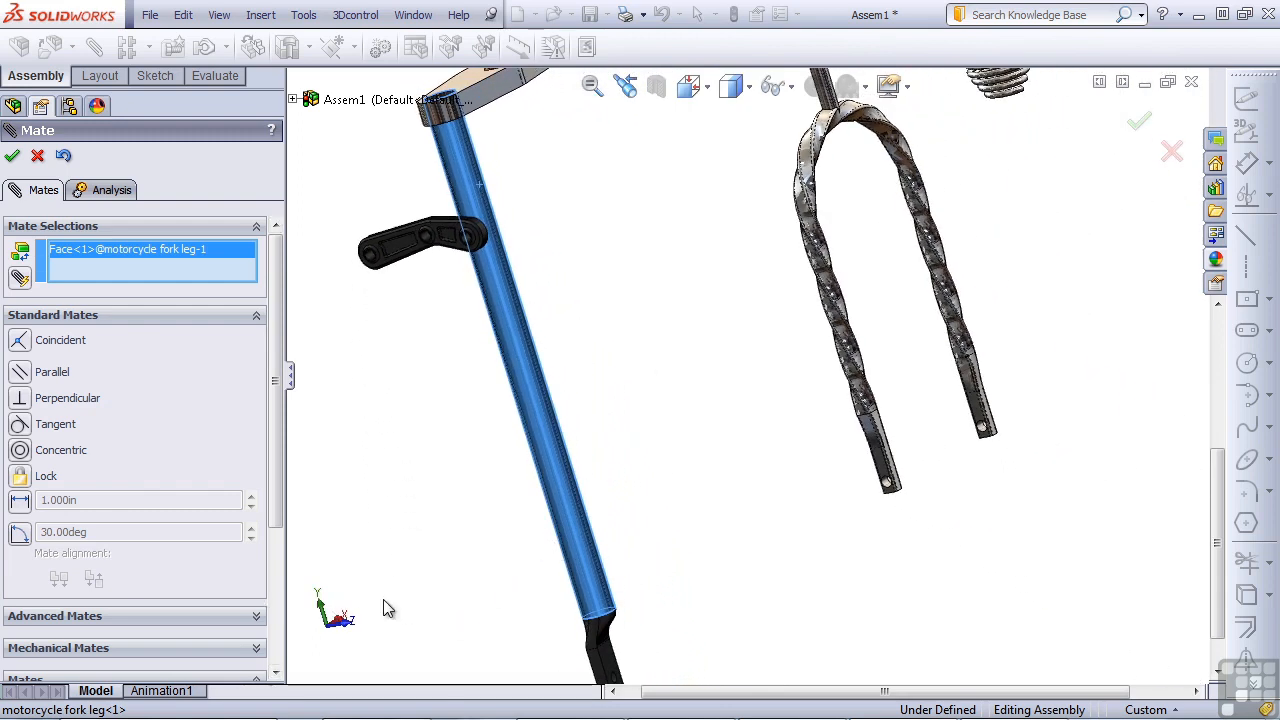
{"action": "left_click_drag", "start_coordinate": [586, 566], "coordinate": [503, 568]}
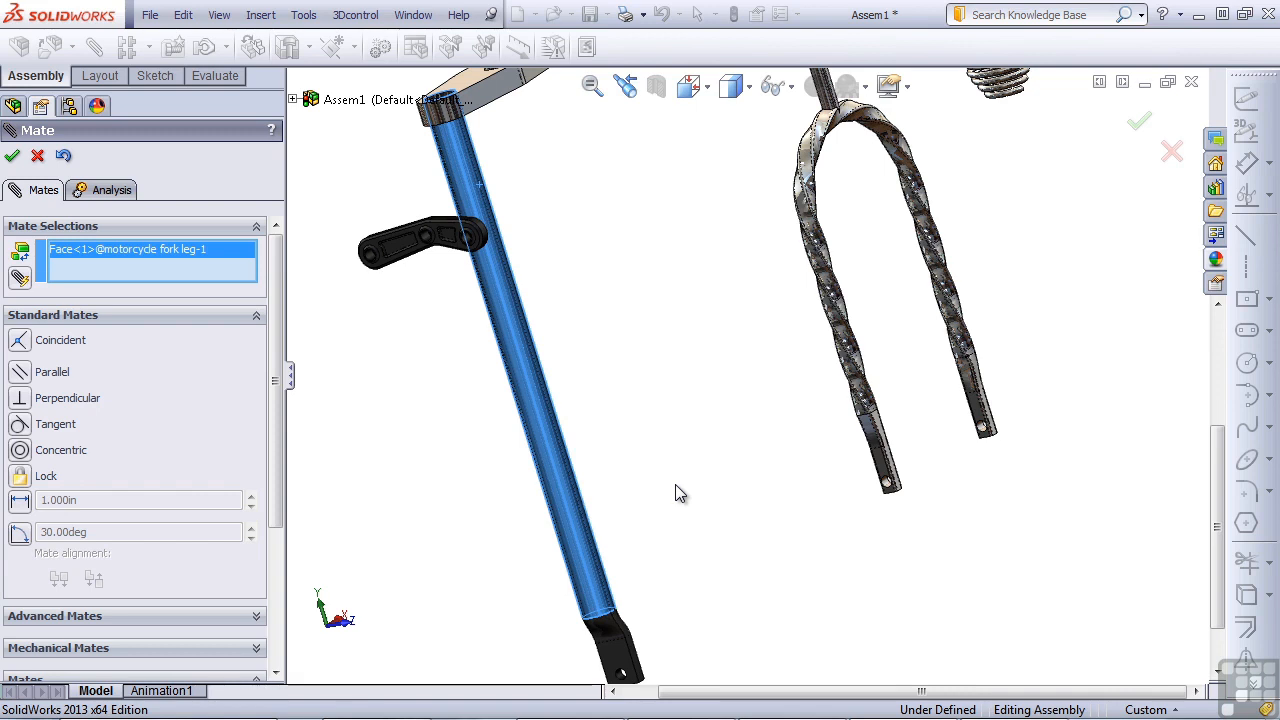
{"action": "left_click", "coordinate": [570, 512]}
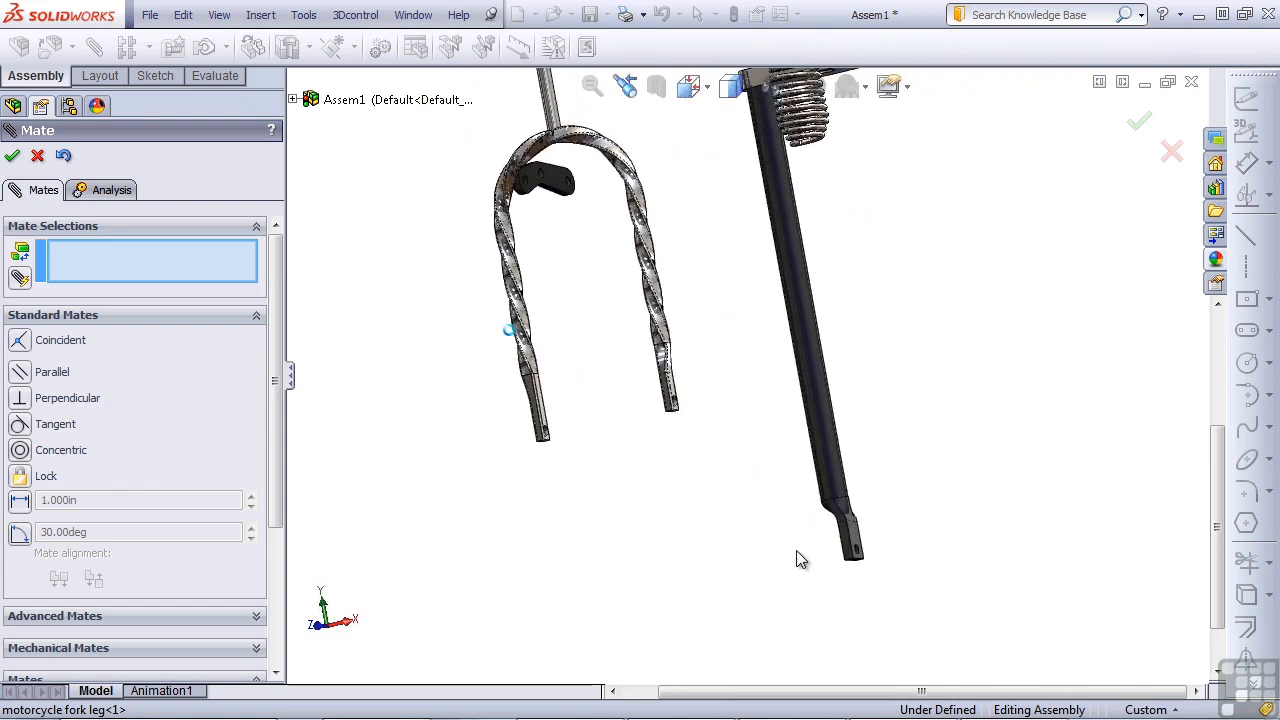
Mate the flat face at the fork leg's lower end parallel to the assembly's Right YZ plane, and finish mating
{"action": "left_click", "coordinate": [858, 540]}
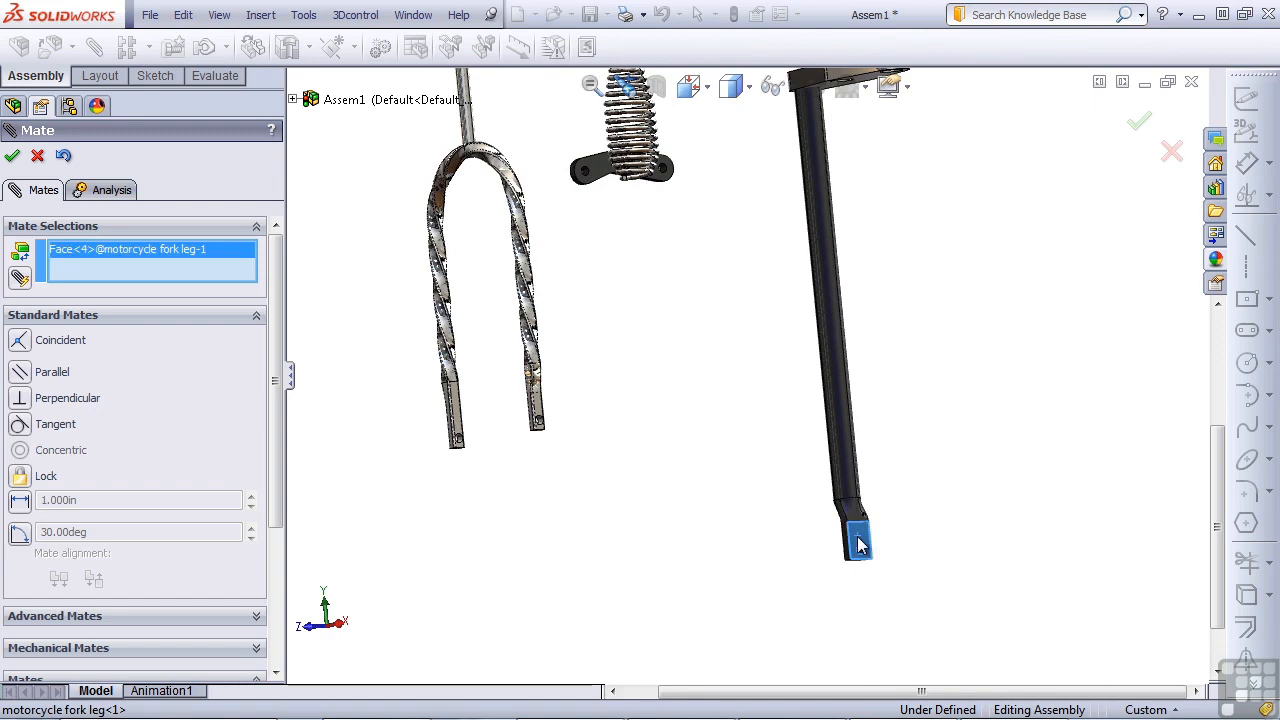
{"action": "left_click", "coordinate": [292, 101]}
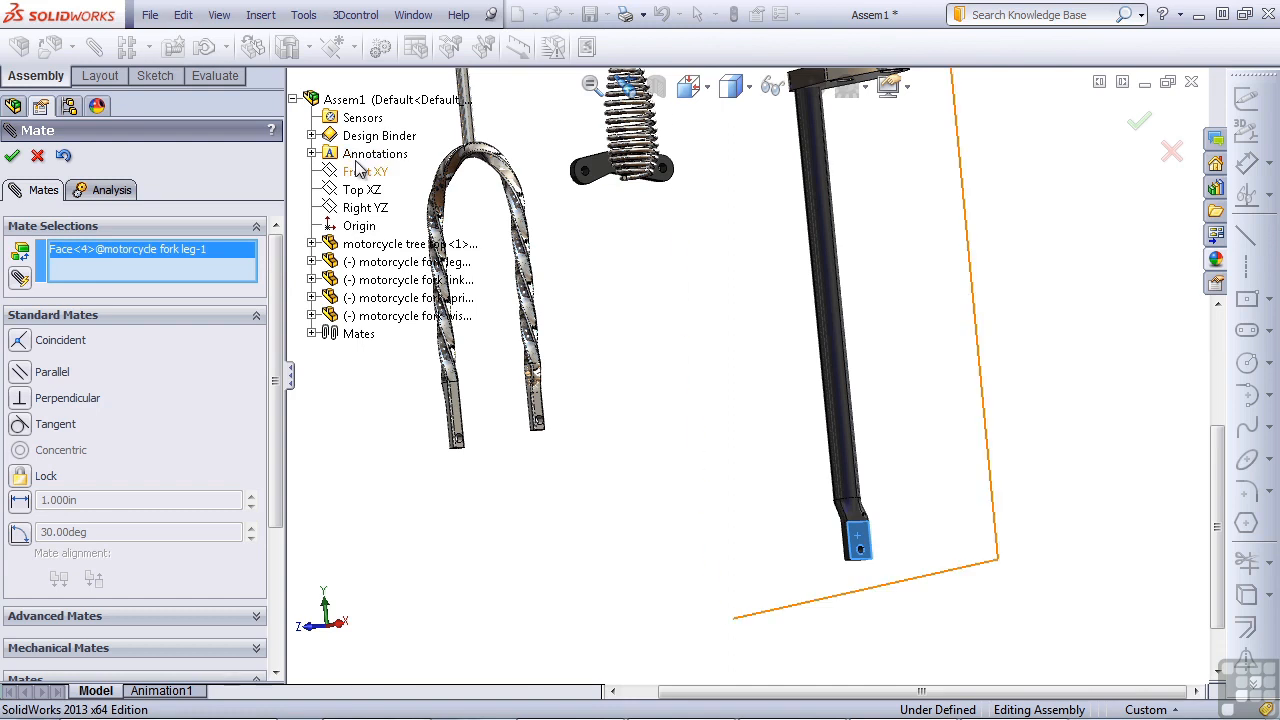
{"action": "middle_click_drag", "start_coordinate": [545, 420], "coordinate": [682, 440]}
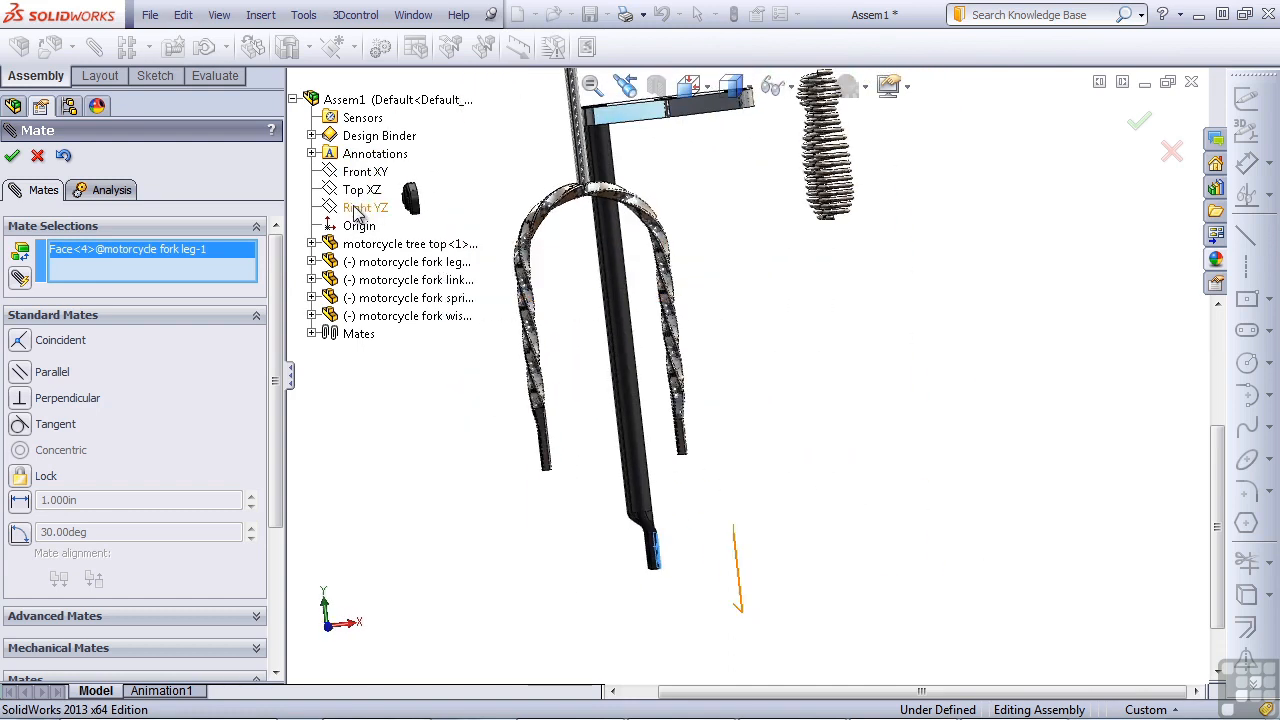
{"action": "left_click", "coordinate": [362, 208]}
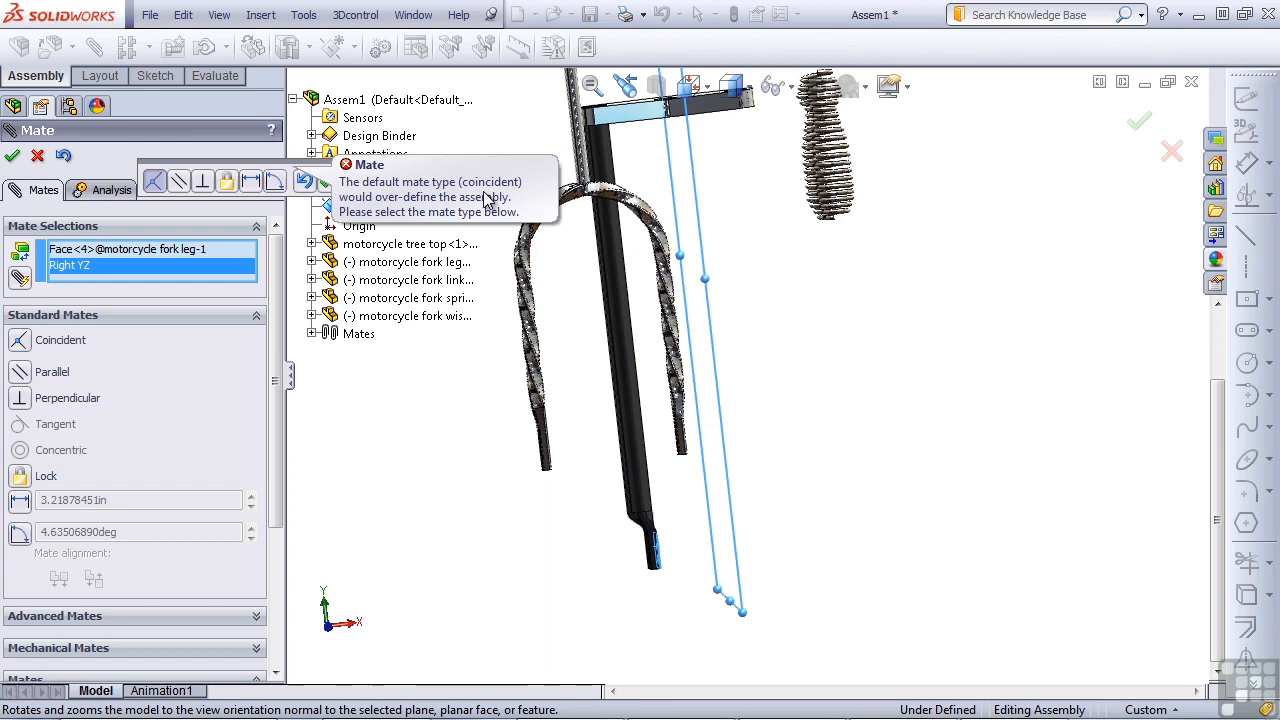
{"action": "left_click", "coordinate": [181, 182]}
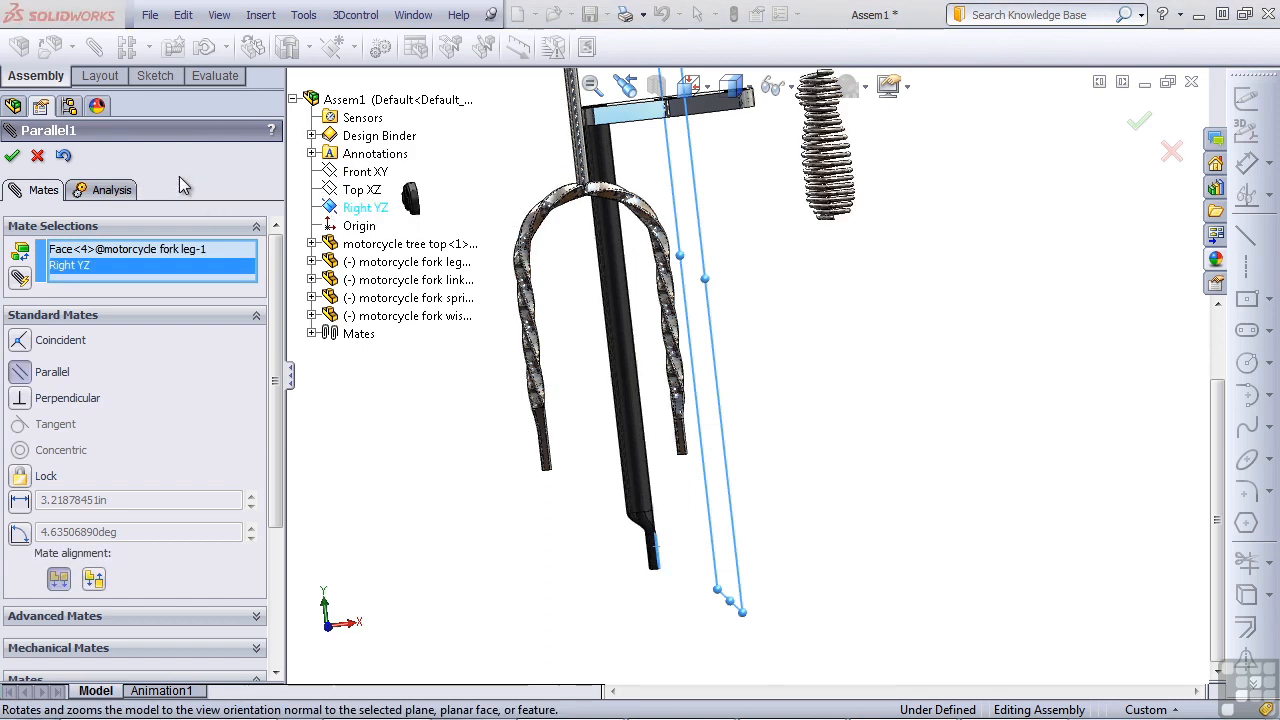
{"action": "left_click", "coordinate": [14, 158]}
{"action": "left_click", "coordinate": [14, 158]}
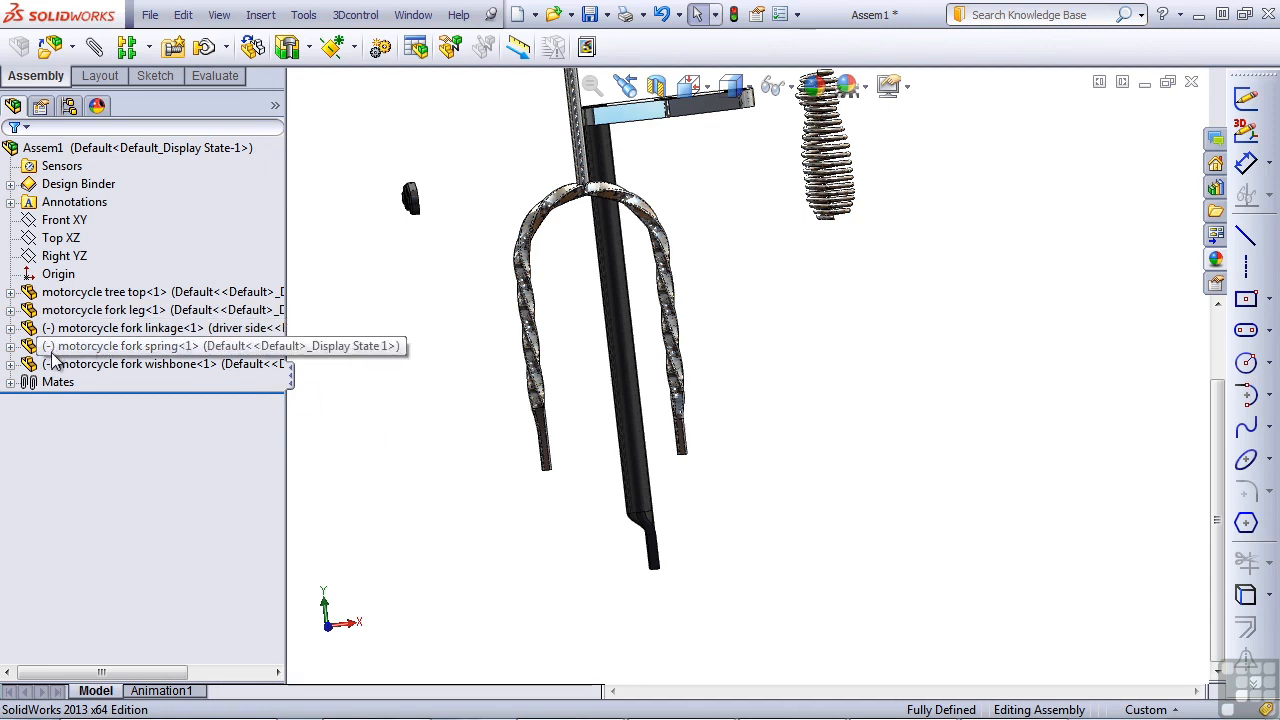
Move the linkage, wishbone and spring clear of the fork leg, and check whether the leg still moves
{"action": "left_click_drag", "start_coordinate": [416, 203], "coordinate": [389, 303]}
{"action": "left_click_drag", "start_coordinate": [840, 197], "coordinate": [914, 303]}
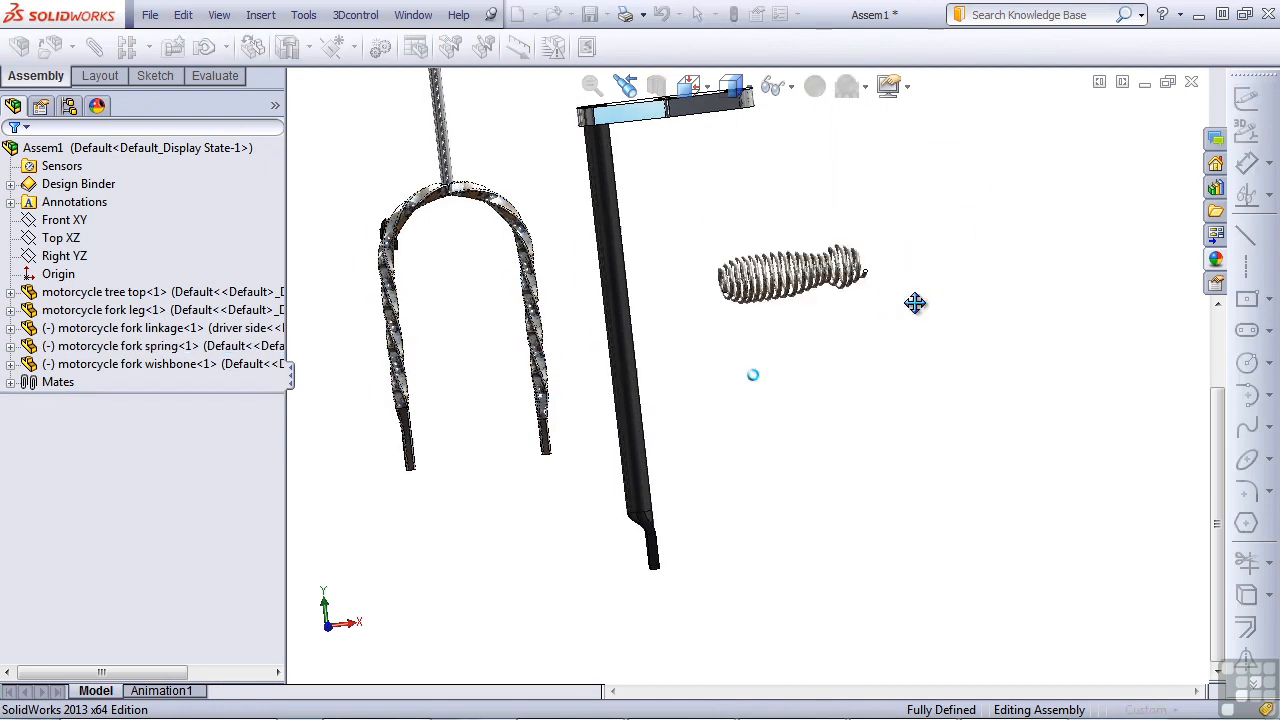
{"action": "left_click", "coordinate": [625, 310]}
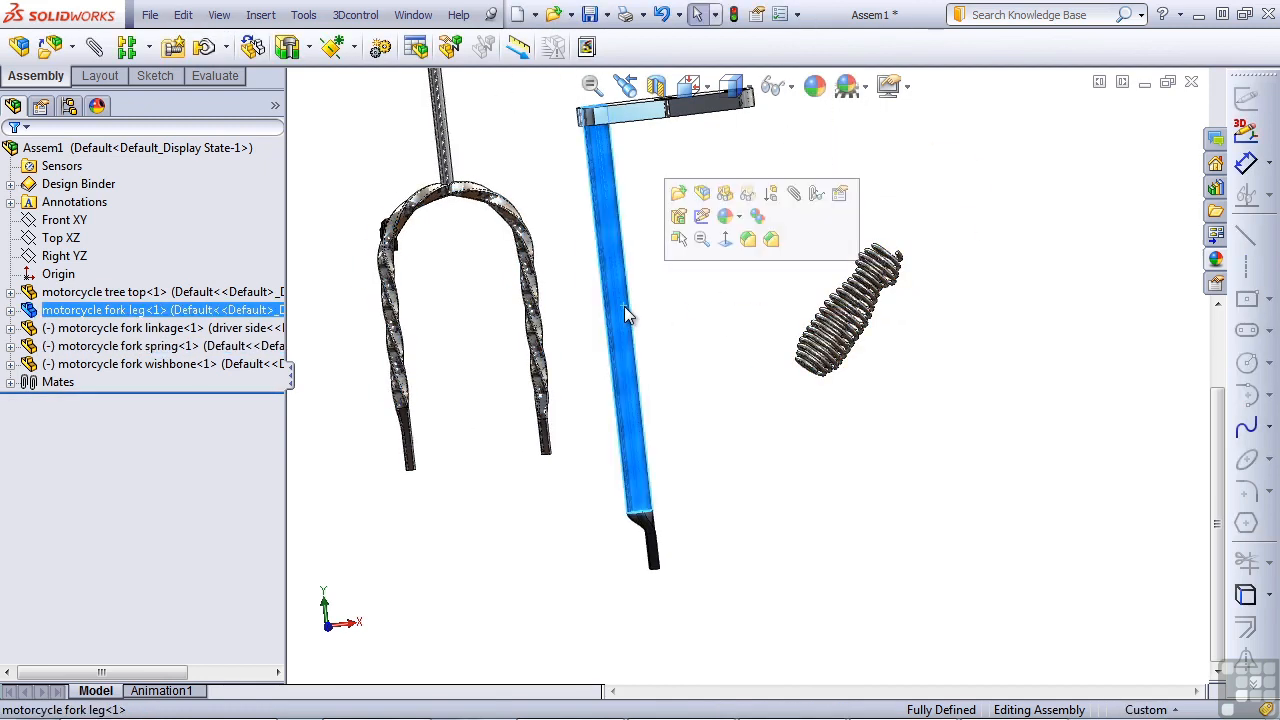
{"action": "left_click", "coordinate": [345, 521]}
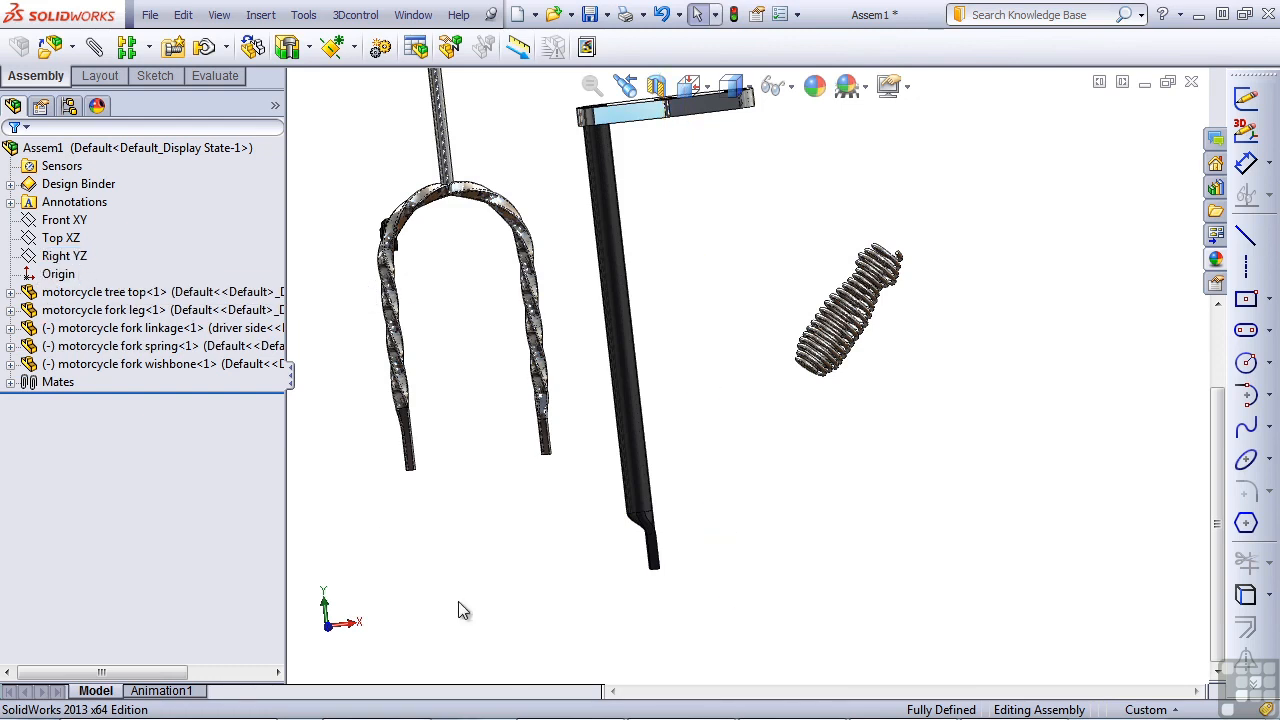
Place a second copy of the tree top below the first and a second copy of the fork leg beside the wishbone
{"action": "middle_click_drag", "start_coordinate": [503, 601], "coordinate": [559, 275]}
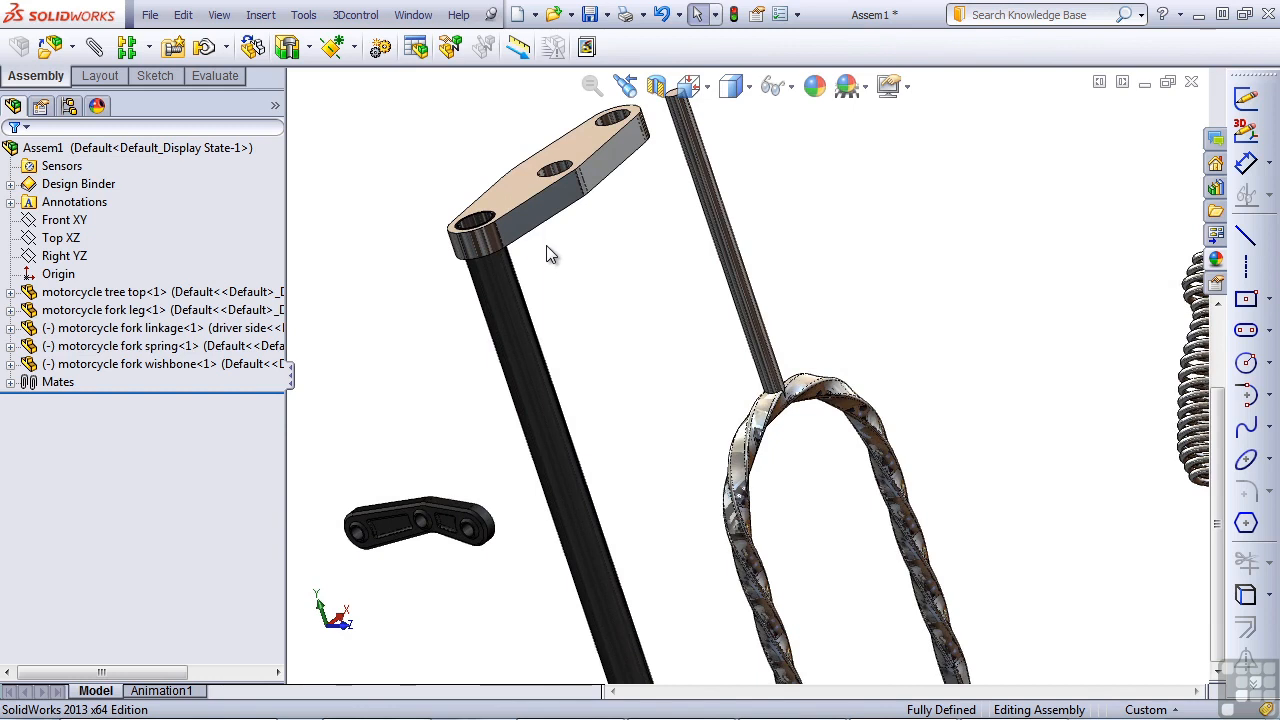
{"action": "left_click_drag", "start_coordinate": [531, 210], "coordinate": [629, 332], "text": "ctrl"}
{"action": "left_click", "coordinate": [595, 268]}
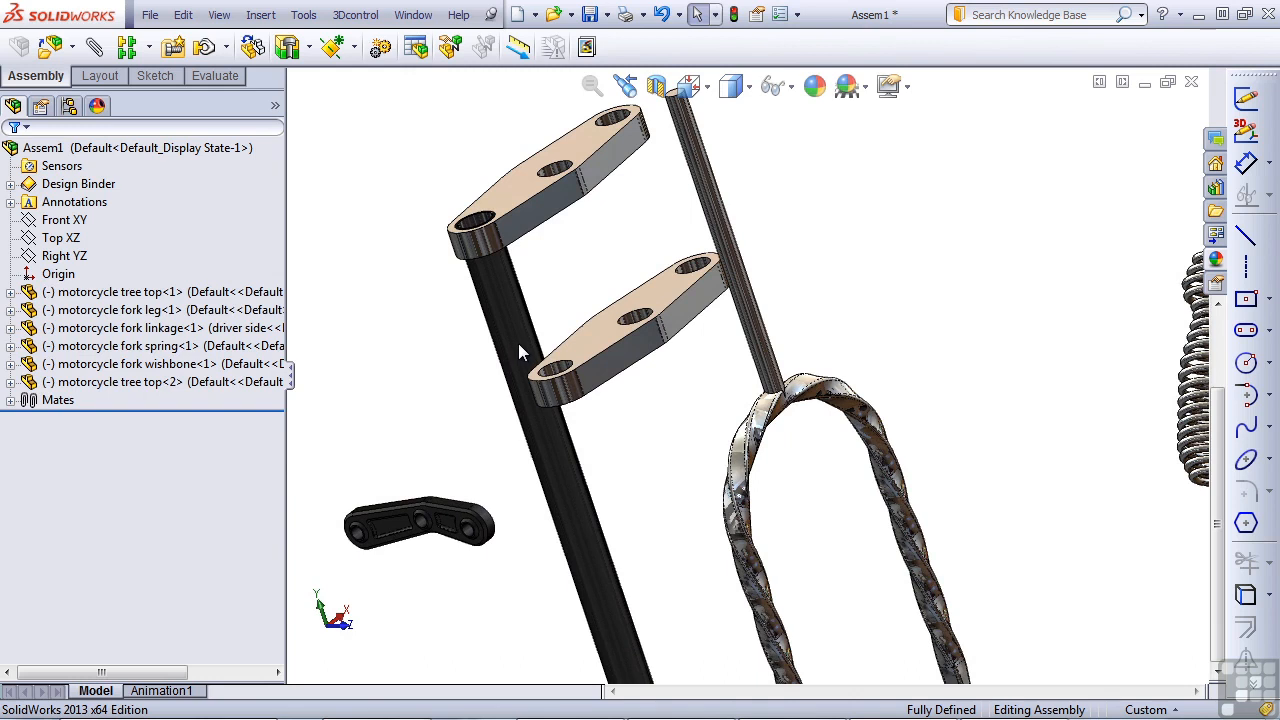
{"action": "left_click_drag", "start_coordinate": [517, 348], "coordinate": [900, 414], "text": "ctrl"}
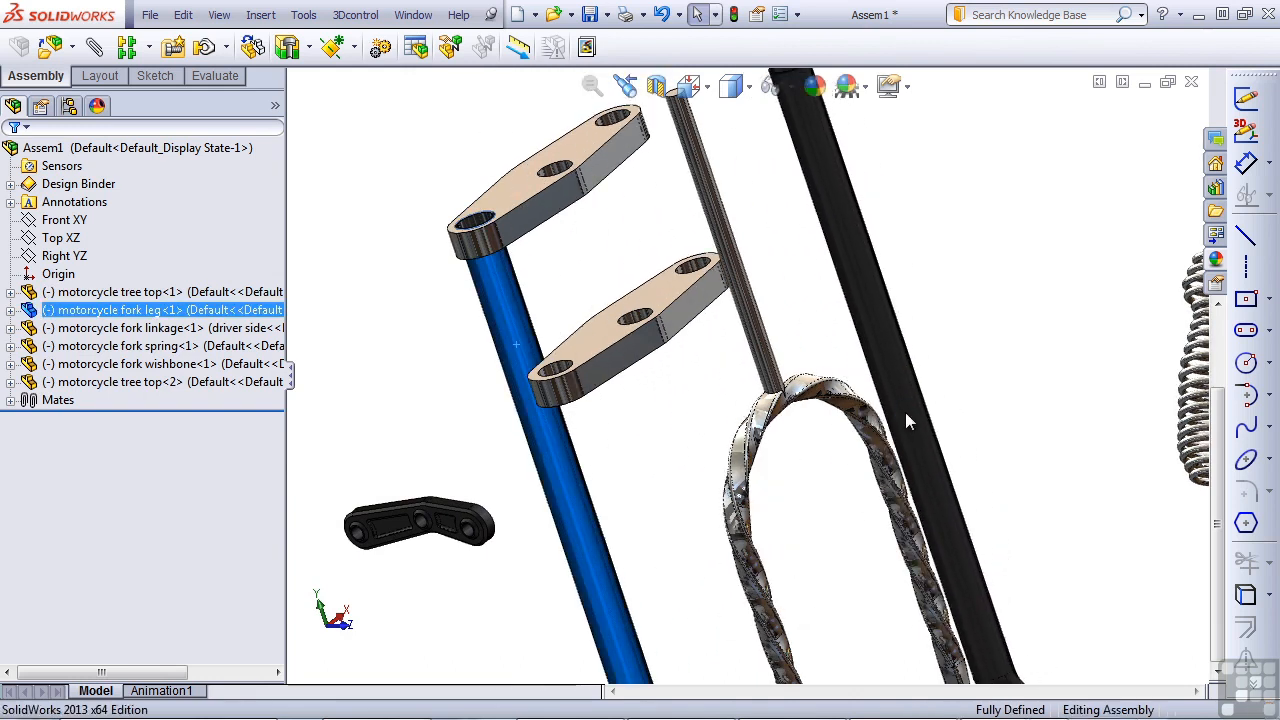
{"action": "left_click", "coordinate": [745, 390]}
Add a concentric mate between the second fork leg and the empty end hole of the upper tree top
{"action": "middle_click_drag", "start_coordinate": [745, 350], "coordinate": [765, 392]}
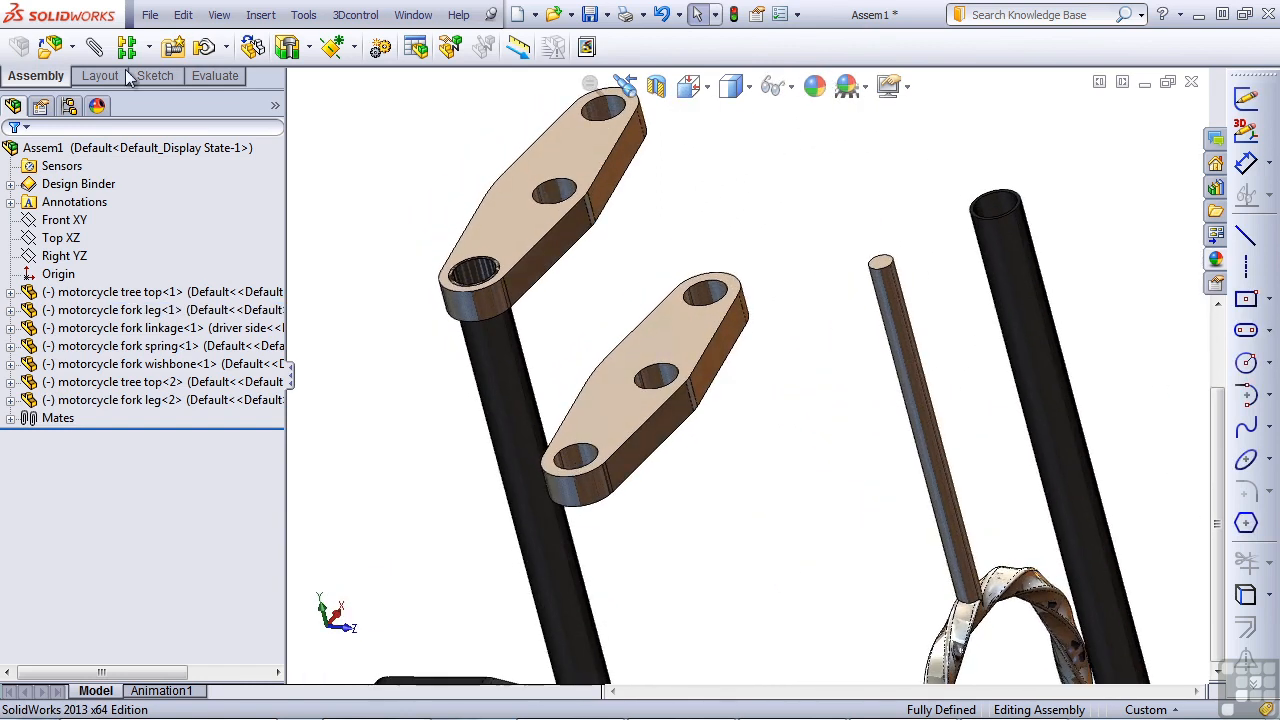
{"action": "left_click", "coordinate": [88, 51]}
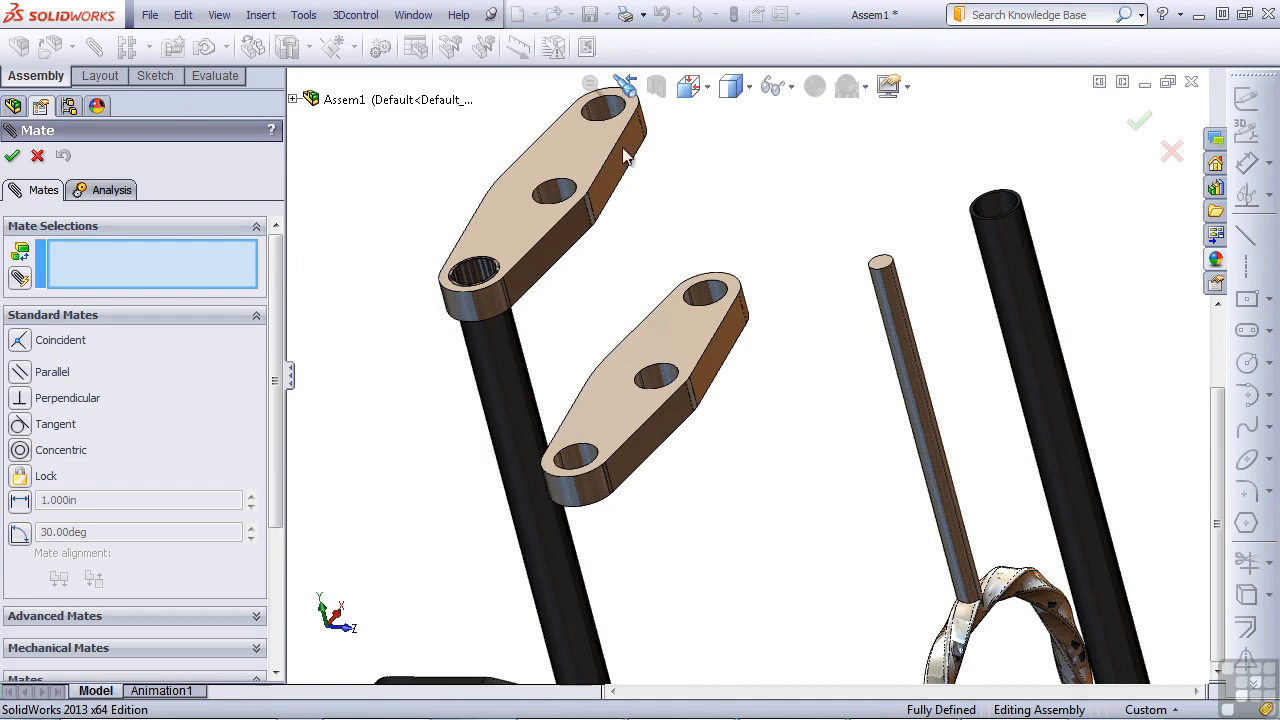
{"action": "left_click", "coordinate": [605, 108]}
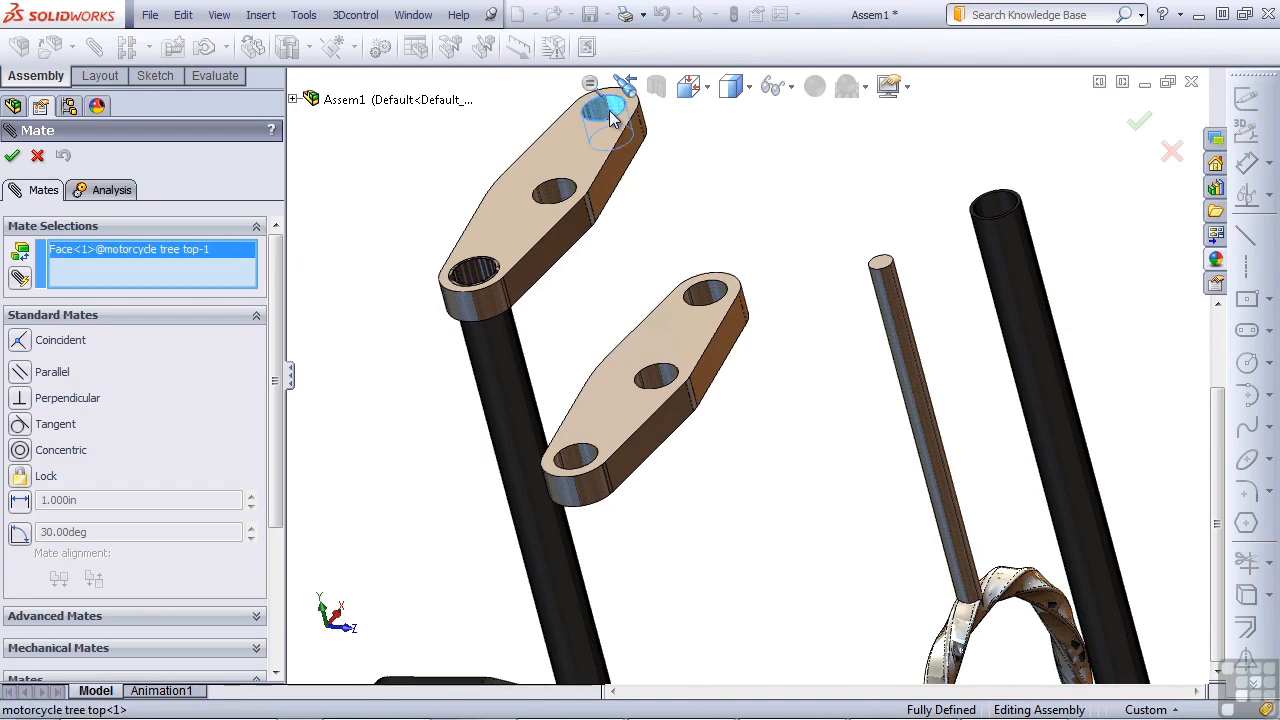
{"action": "left_click", "coordinate": [1040, 317]}
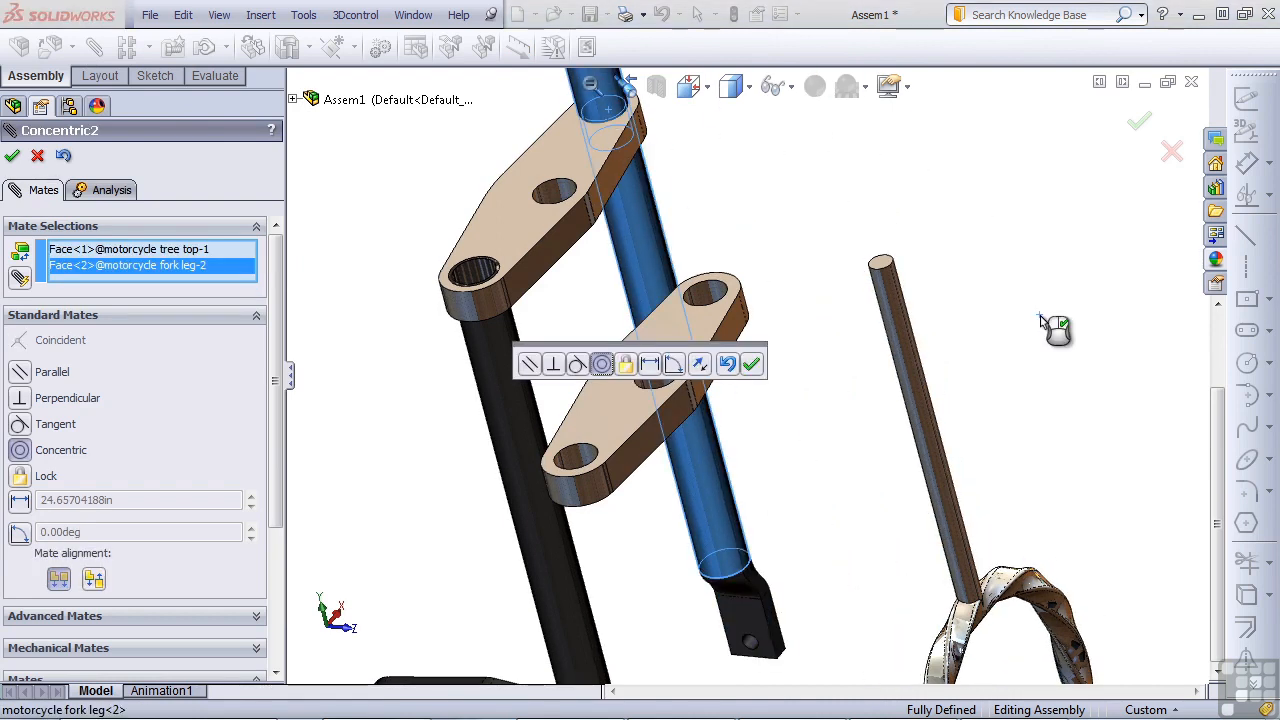
{"action": "right_click", "coordinate": [1057, 328]}
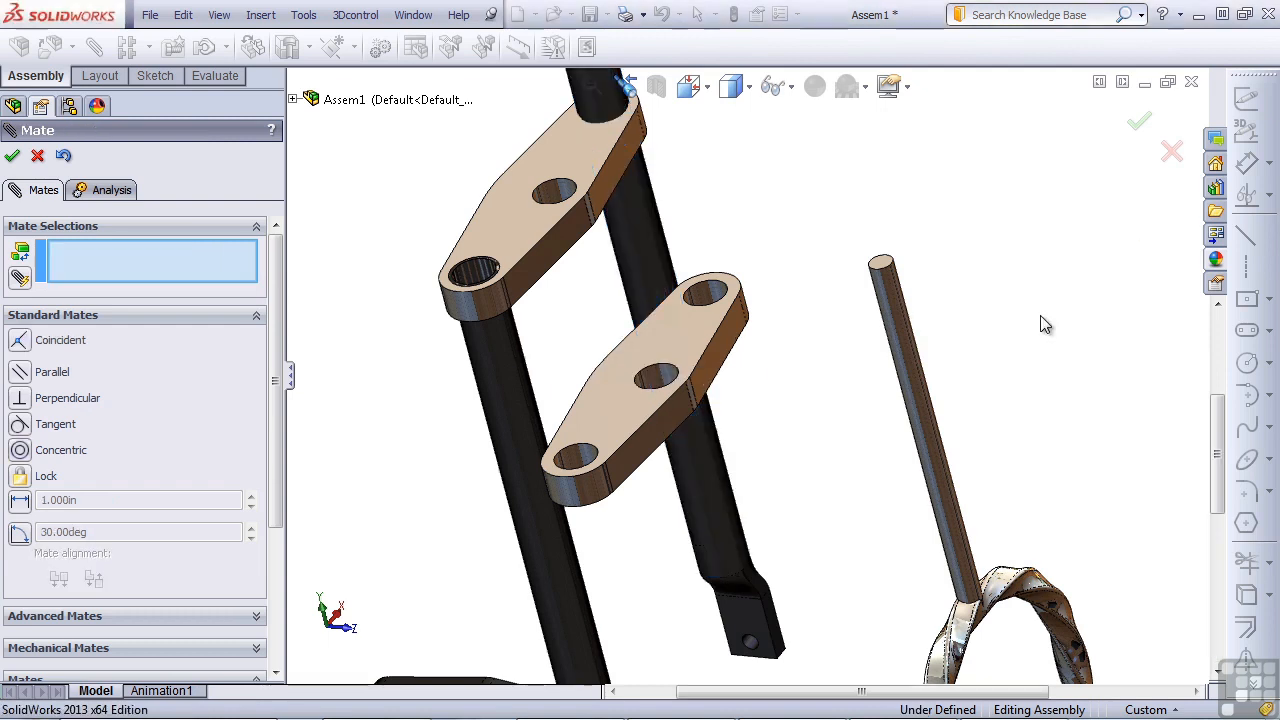
Mate the second tree top's far end hole concentric with the second fork leg's cylindrical face
{"action": "left_click", "coordinate": [636, 285]}
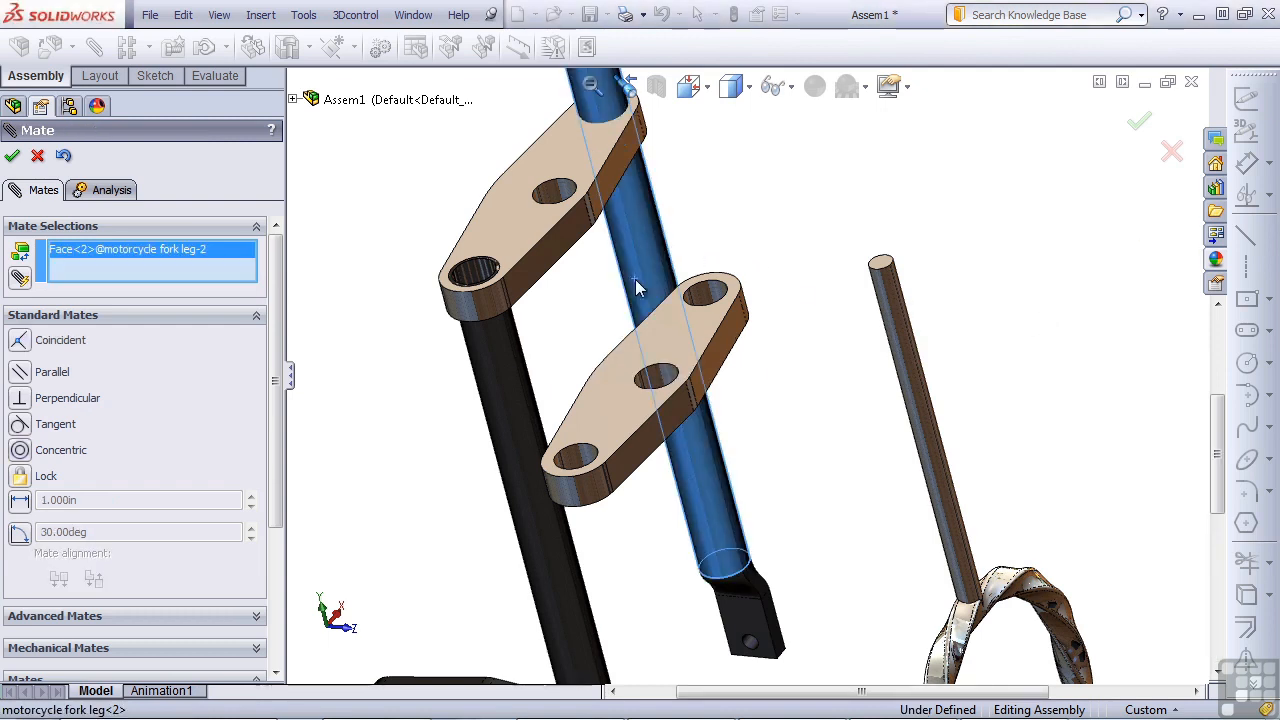
{"action": "left_click", "coordinate": [710, 308]}
{"action": "left_click", "coordinate": [710, 308]}
{"action": "right_click", "coordinate": [720, 309]}
Swing the second tree top toward the first fork leg and mate its free end hole concentric with that leg's cylindrical face
{"action": "left_click_drag", "start_coordinate": [544, 380], "coordinate": [613, 444]}
{"action": "left_click", "coordinate": [604, 462]}
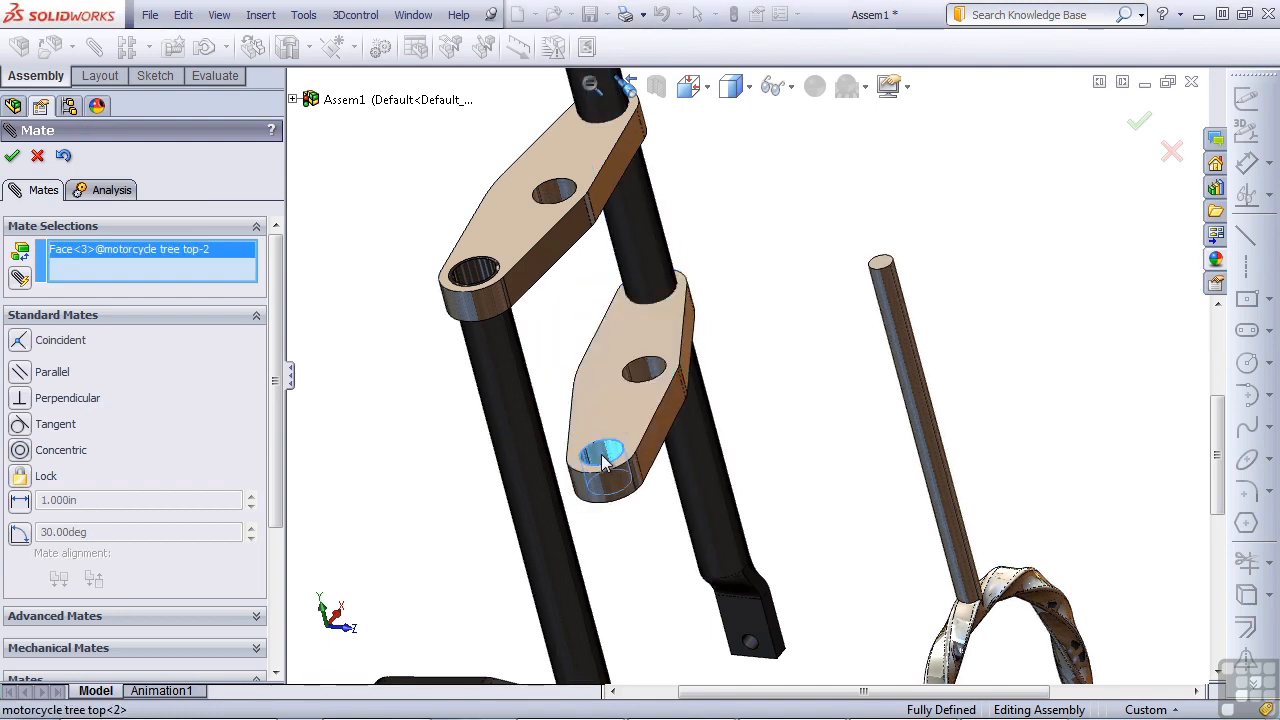
{"action": "left_click", "coordinate": [528, 459]}
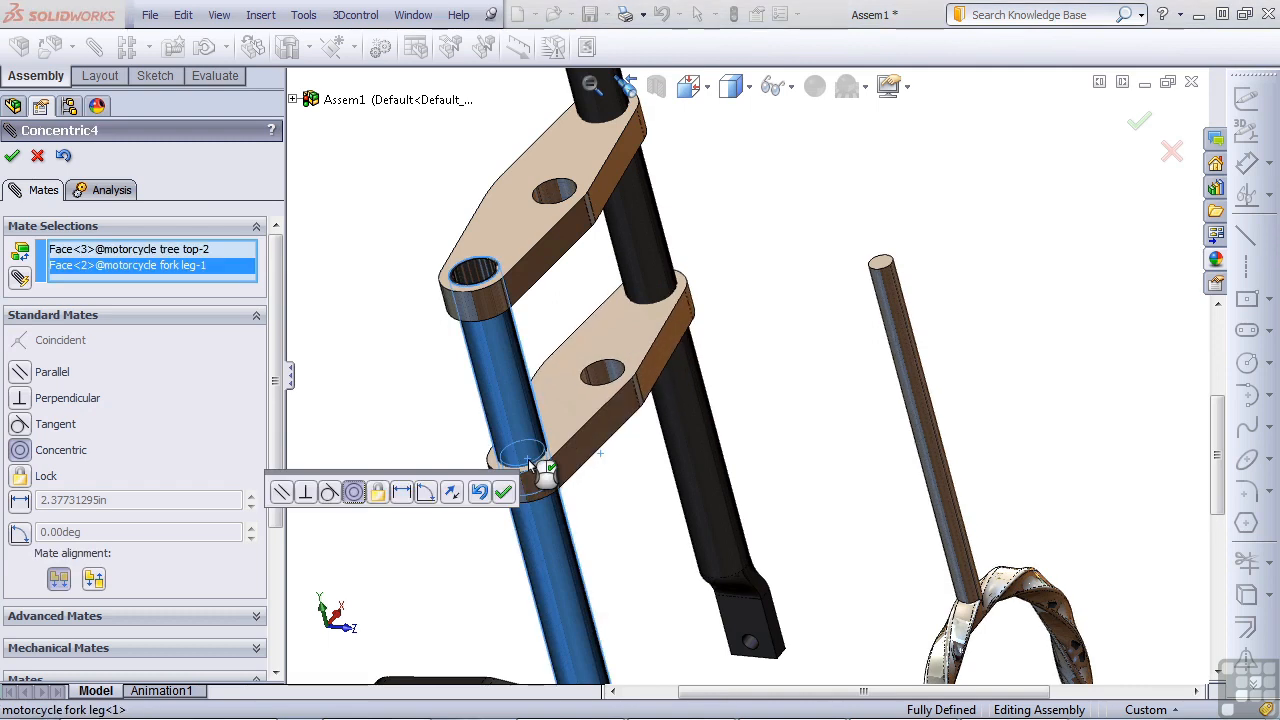
{"action": "key", "text": "Return"}
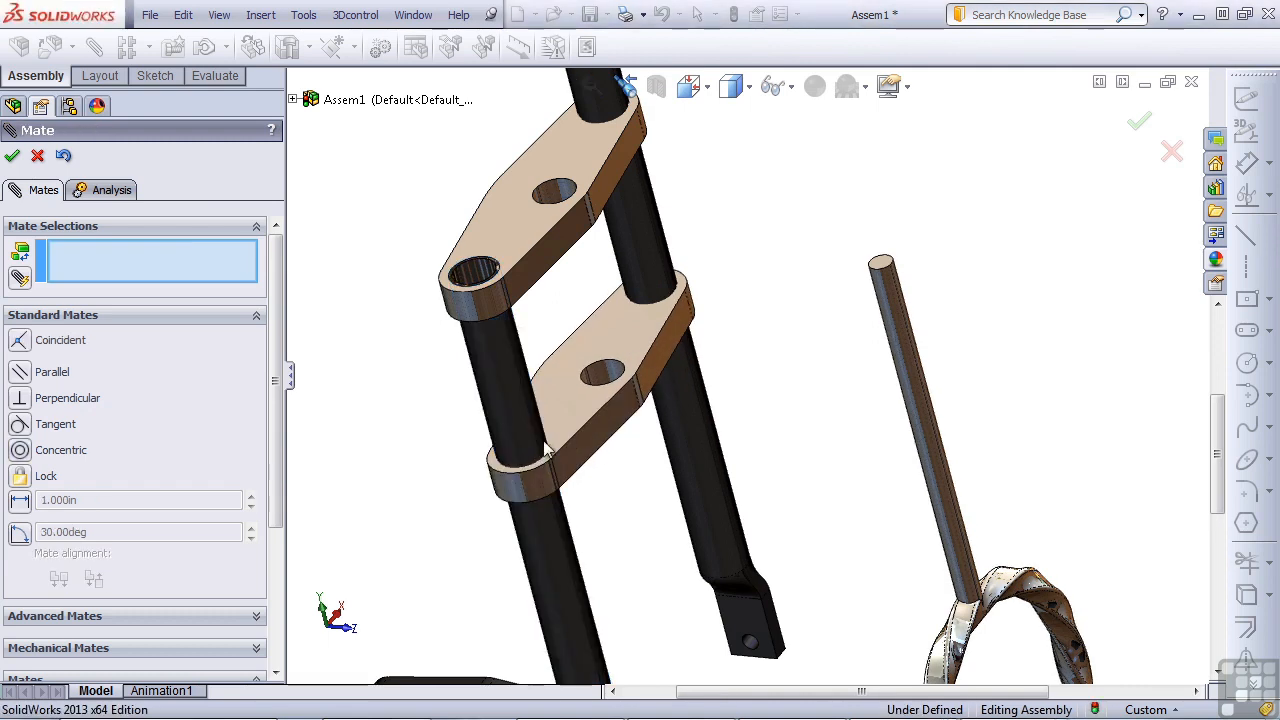
Add an 8 in distance mate between the lower tree top's upper face and the upper tree top's underside
{"action": "left_click", "coordinate": [612, 339]}
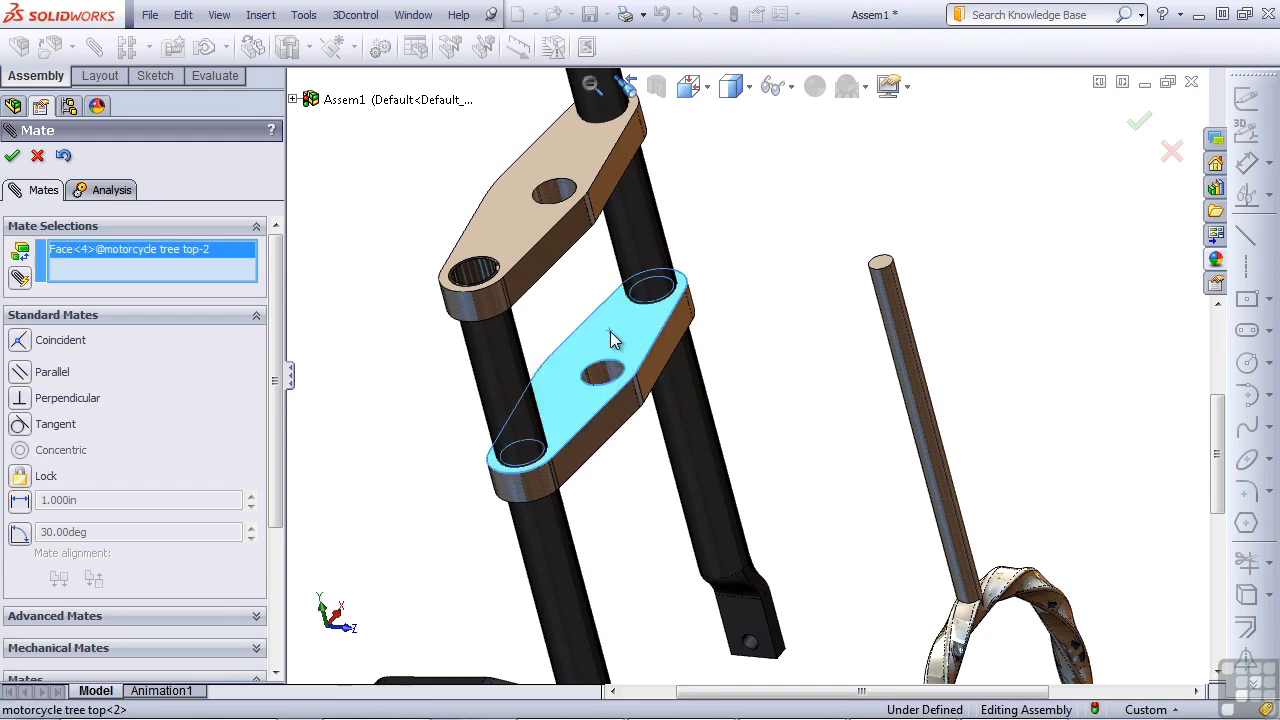
{"action": "middle_click_drag", "start_coordinate": [610, 331], "coordinate": [698, 443]}
{"action": "left_click", "coordinate": [800, 421]}
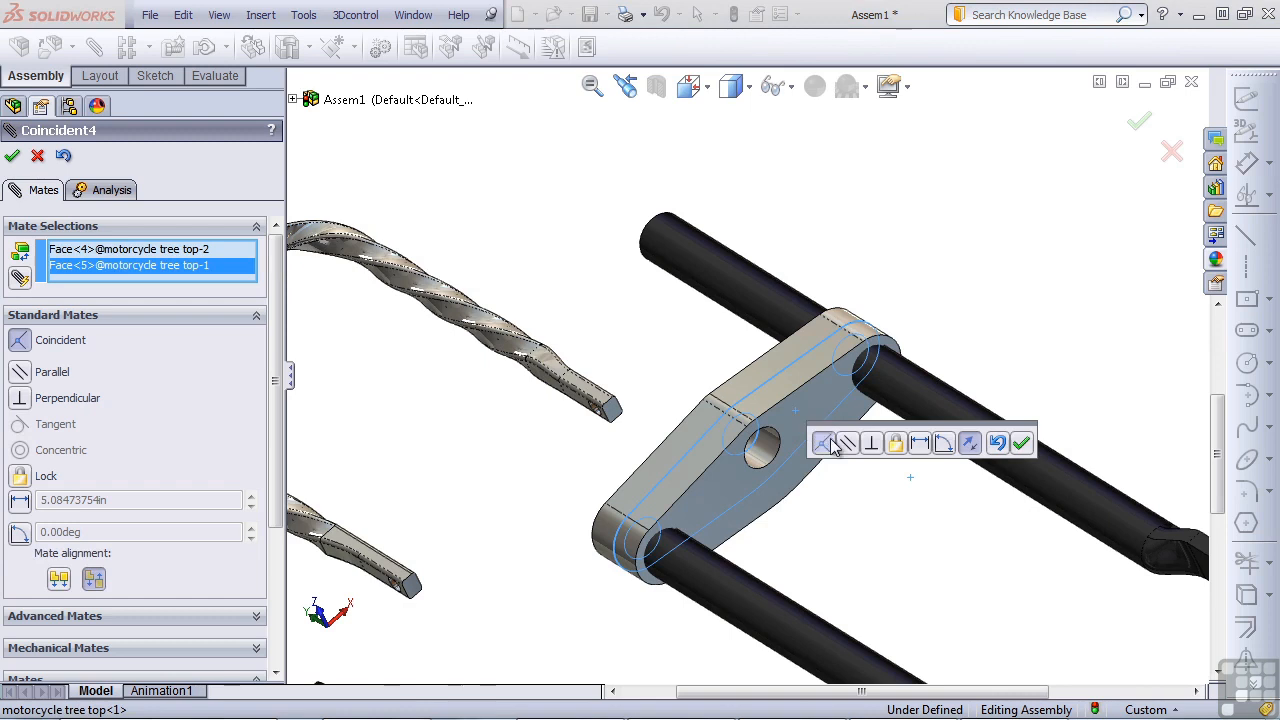
{"action": "left_click", "coordinate": [919, 443]}
{"action": "type", "text": "8"}
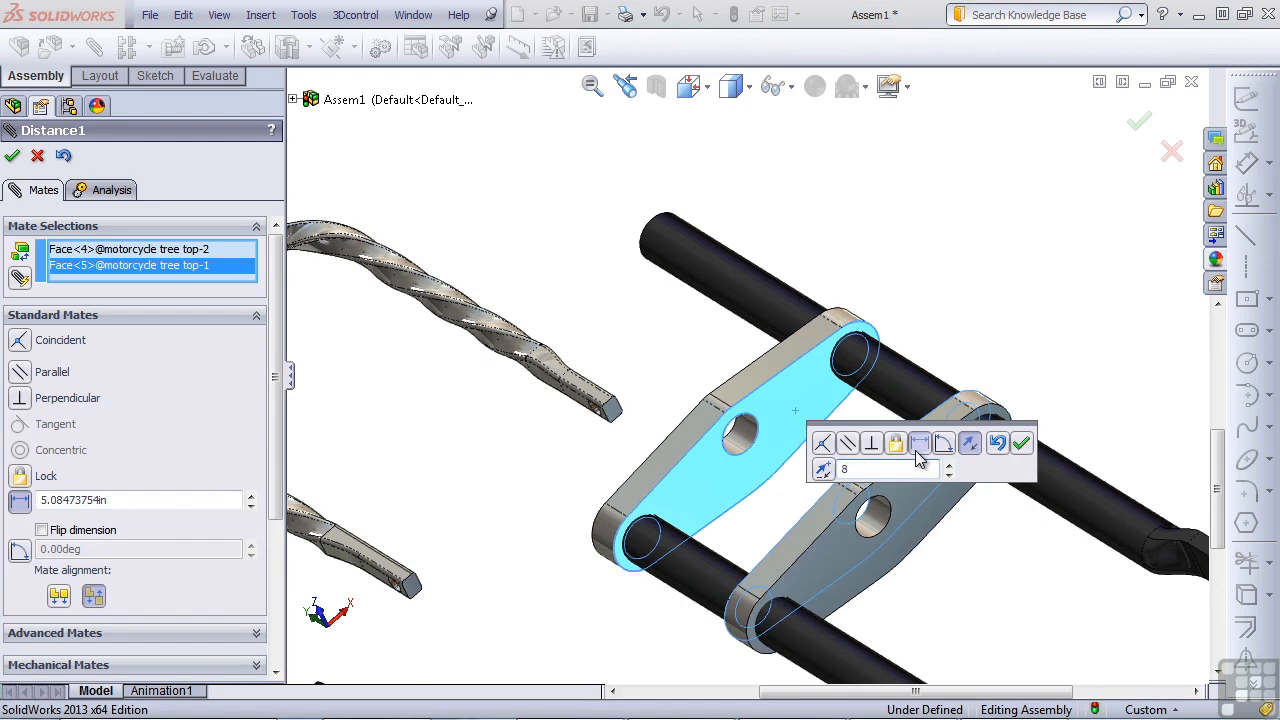
{"action": "left_click", "coordinate": [1020, 443]}
Mate the second fork leg's top end face coincident with the upper tree top's top face
{"action": "middle_click_drag", "start_coordinate": [1016, 339], "coordinate": [816, 313]}
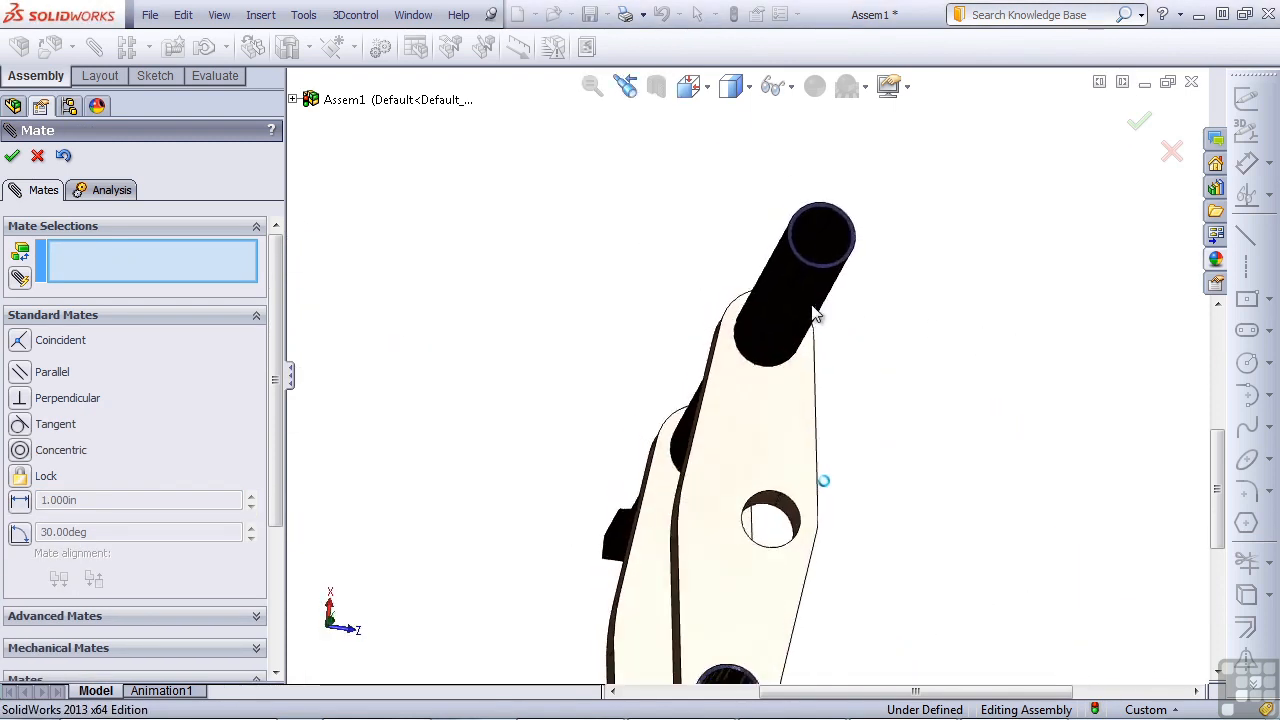
{"action": "scroll", "coordinate": [820, 310], "scroll_direction": "down", "scroll_amount": 7}
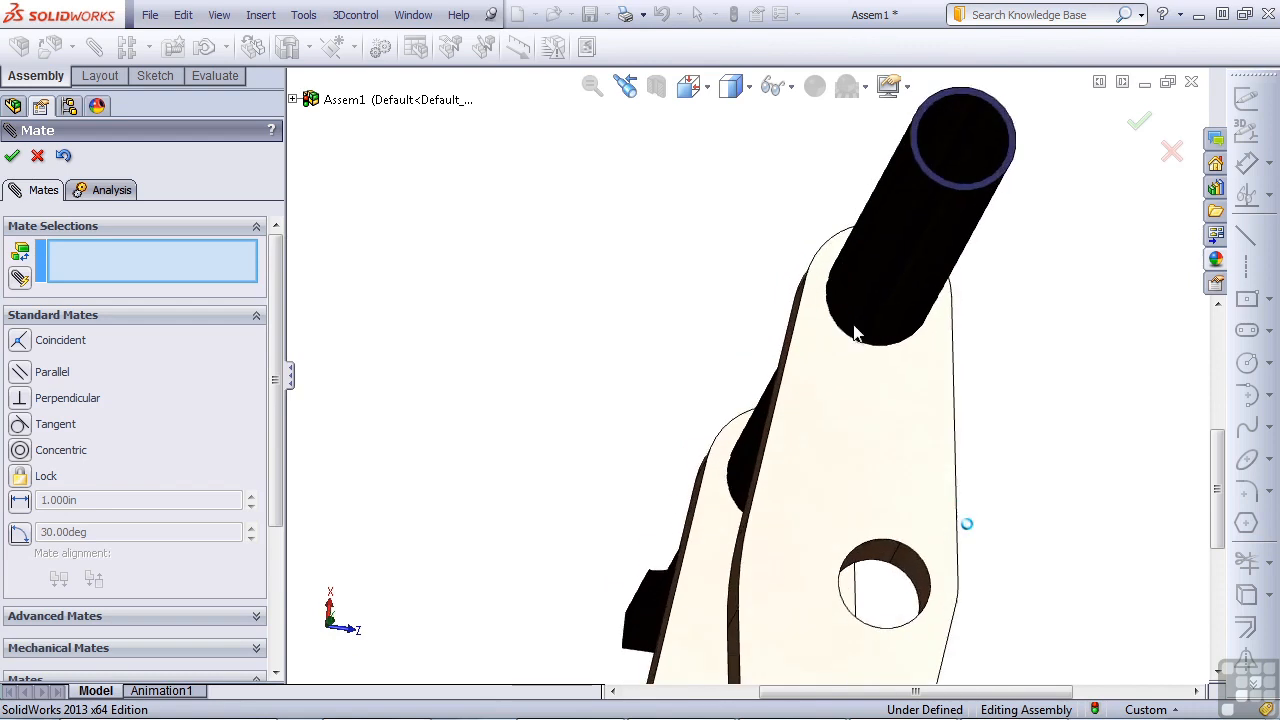
{"action": "left_click", "coordinate": [917, 322]}
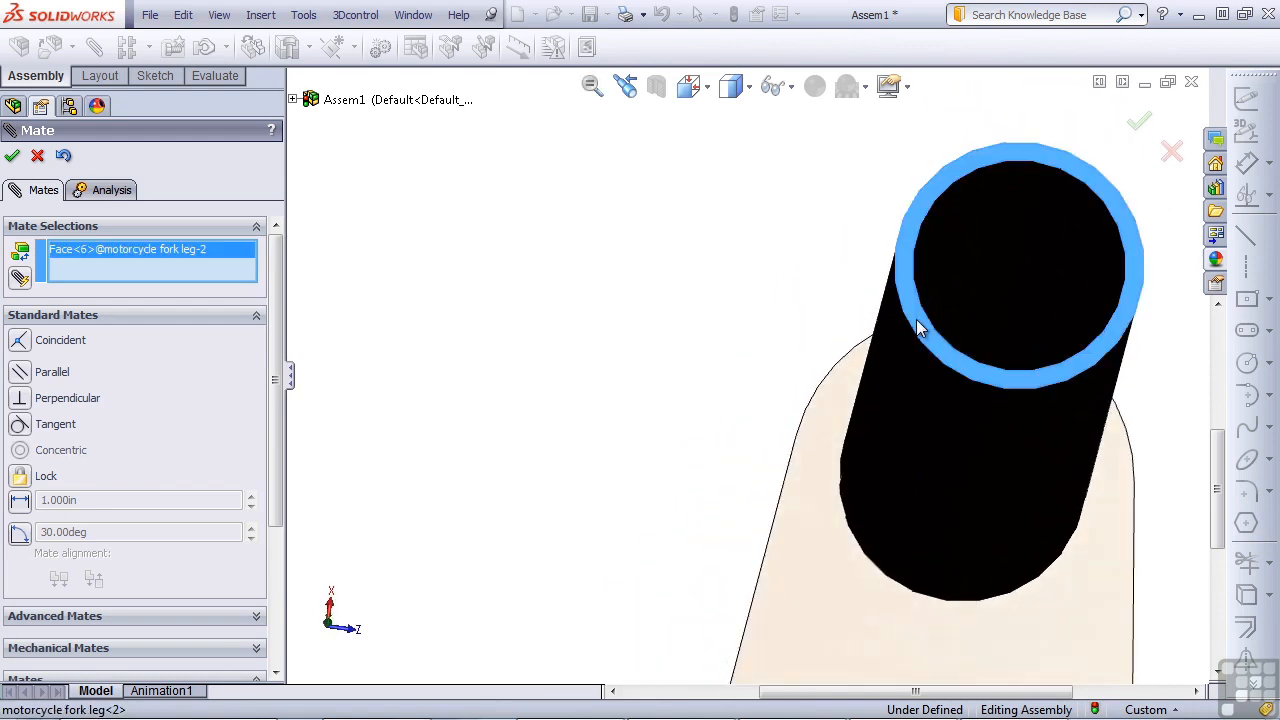
{"action": "left_click", "coordinate": [818, 561]}
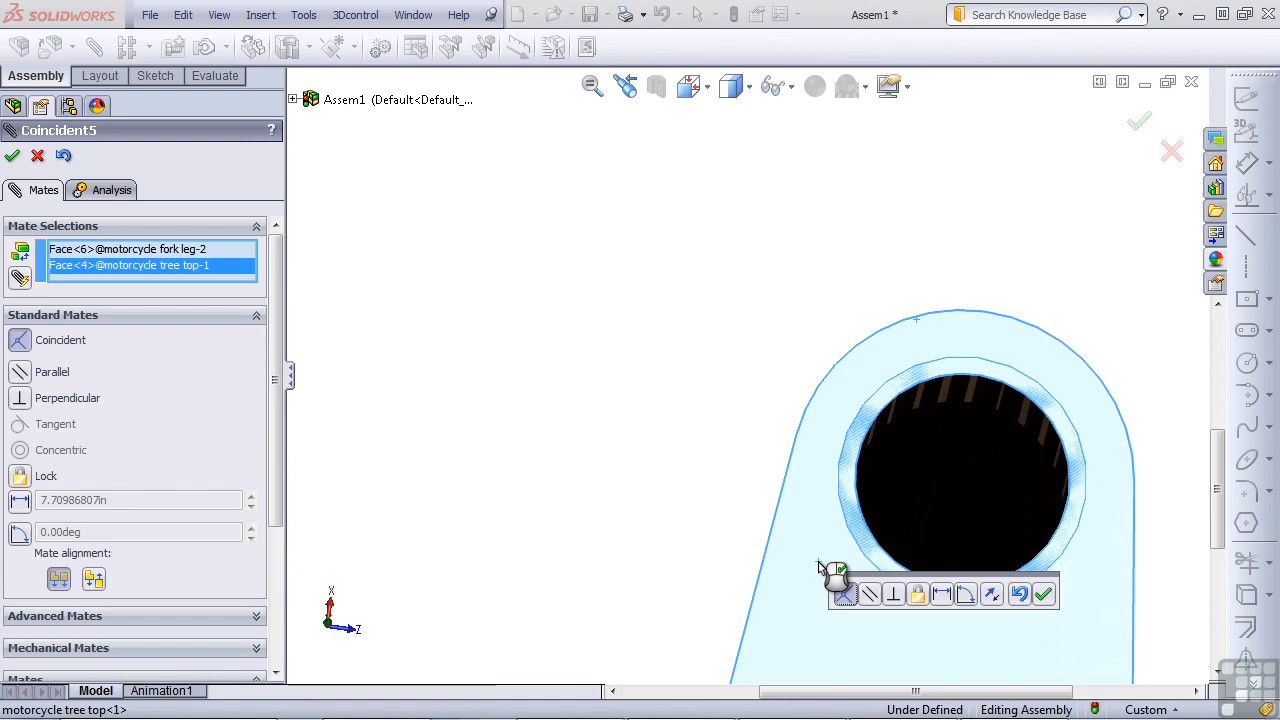
{"action": "right_click", "coordinate": [818, 561]}
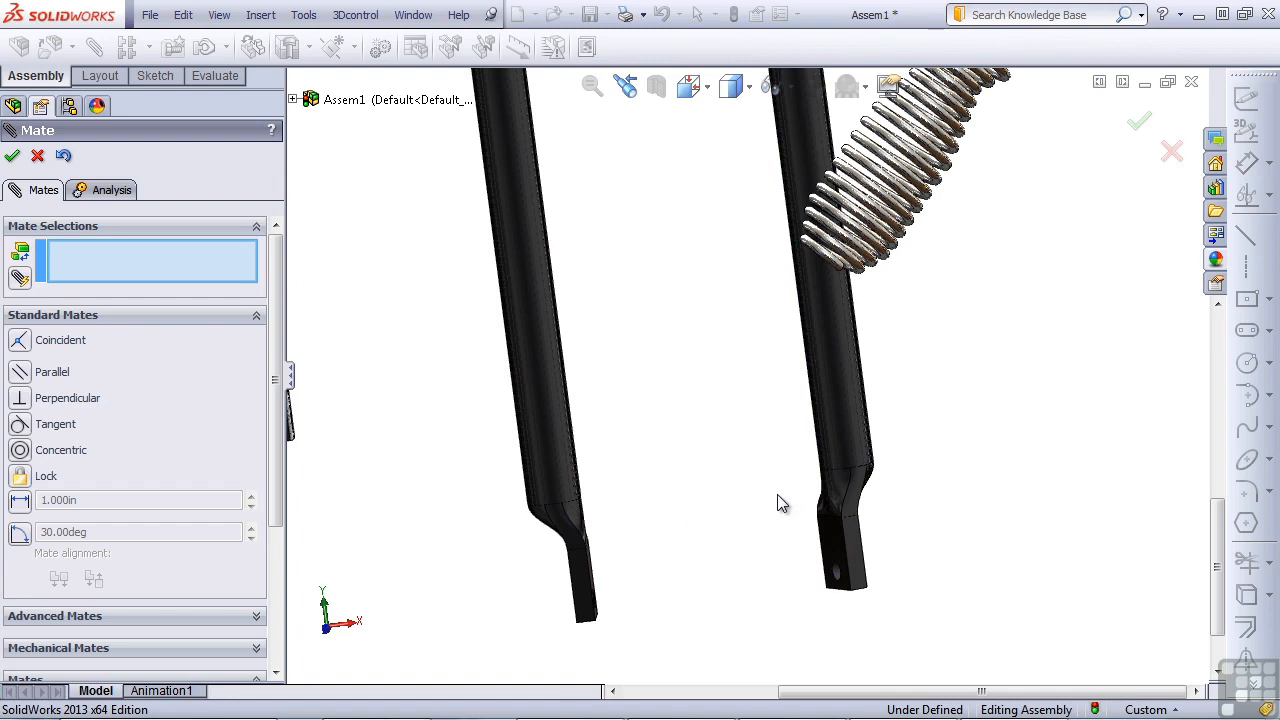
Add a parallel mate between the flat faces at the two fork legs' lower ends, and finish mating
{"action": "left_click", "coordinate": [835, 550]}
{"action": "middle_click_drag", "start_coordinate": [834, 548], "coordinate": [638, 547]}
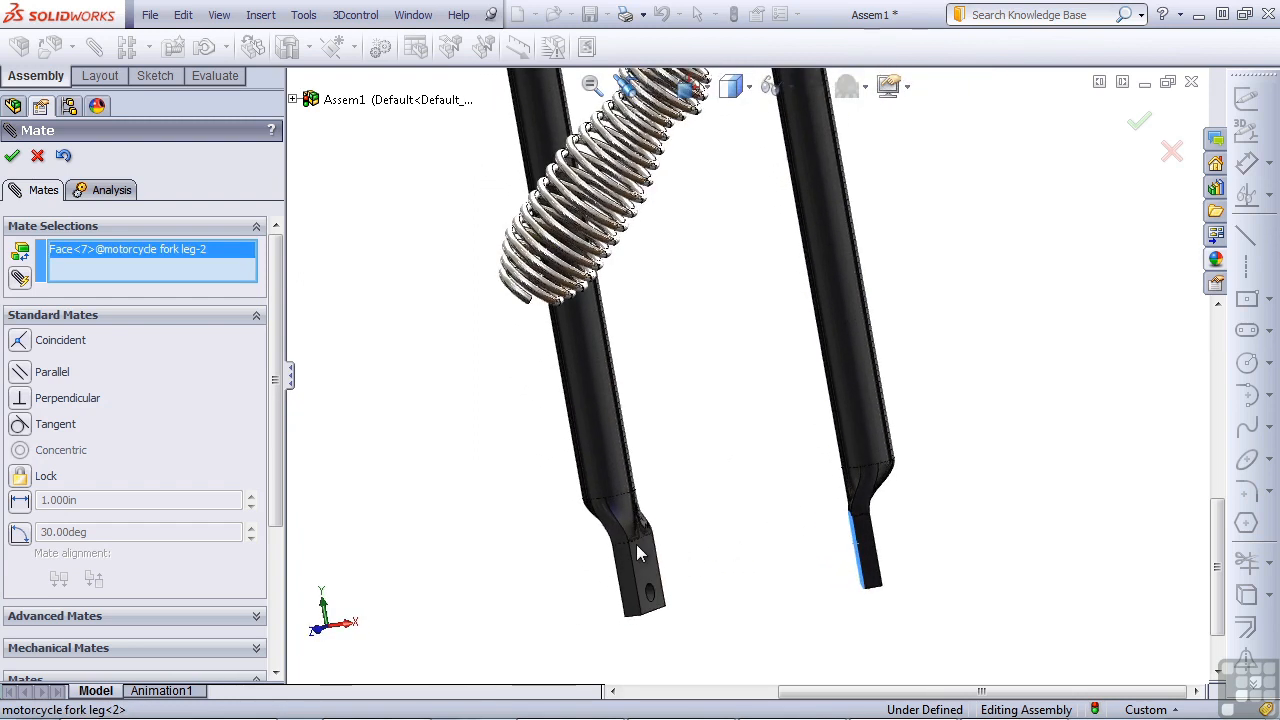
{"action": "left_click", "coordinate": [640, 555]}
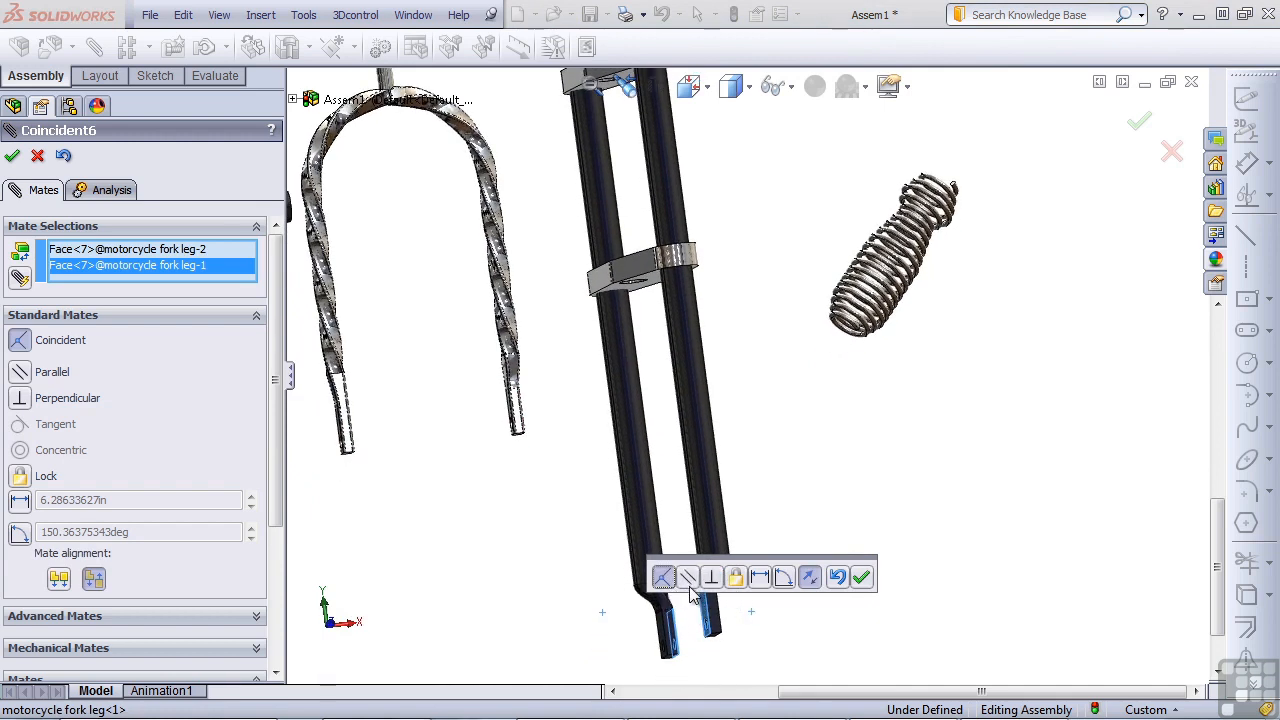
{"action": "left_click", "coordinate": [688, 578]}
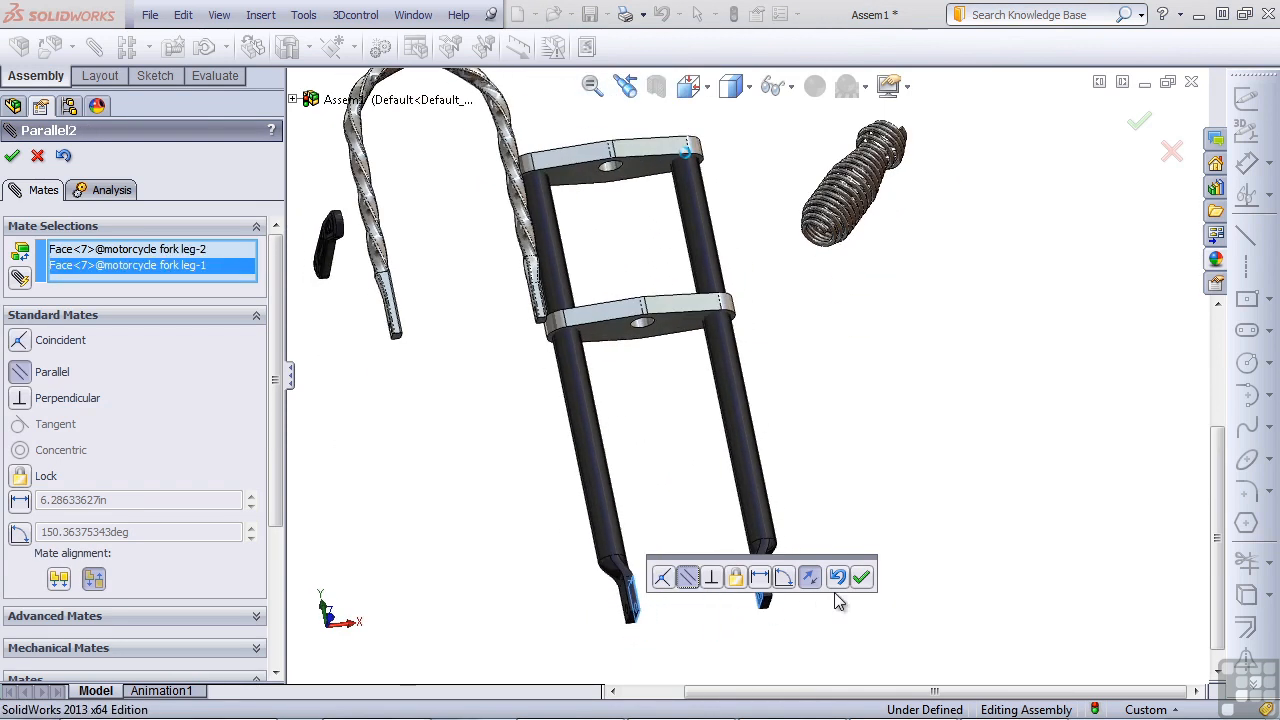
{"action": "left_click", "coordinate": [861, 578]}
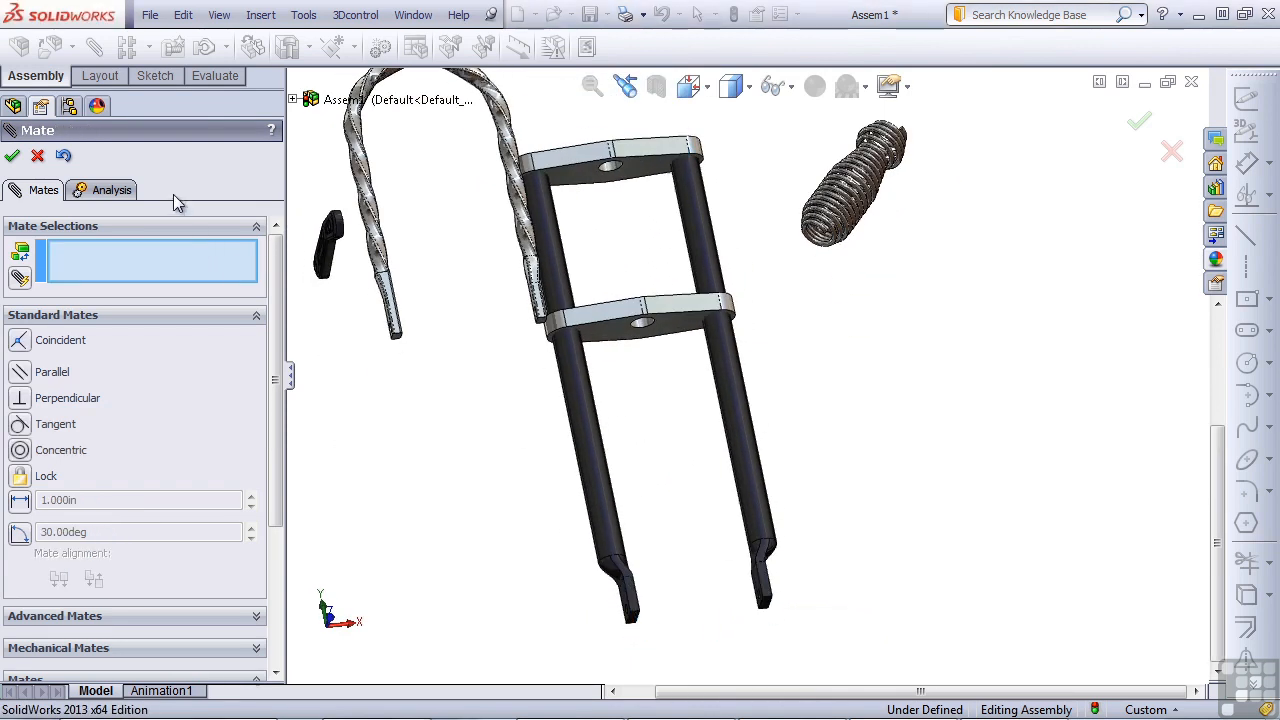
{"action": "left_click", "coordinate": [12, 158]}
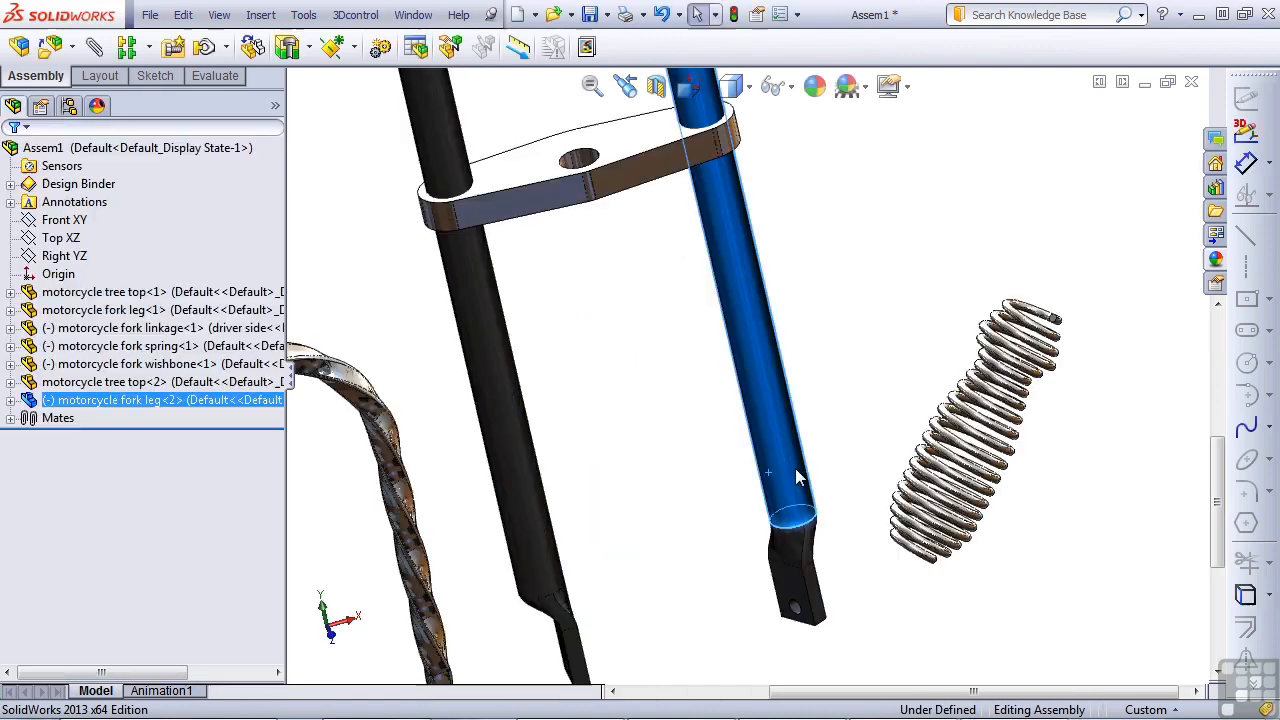